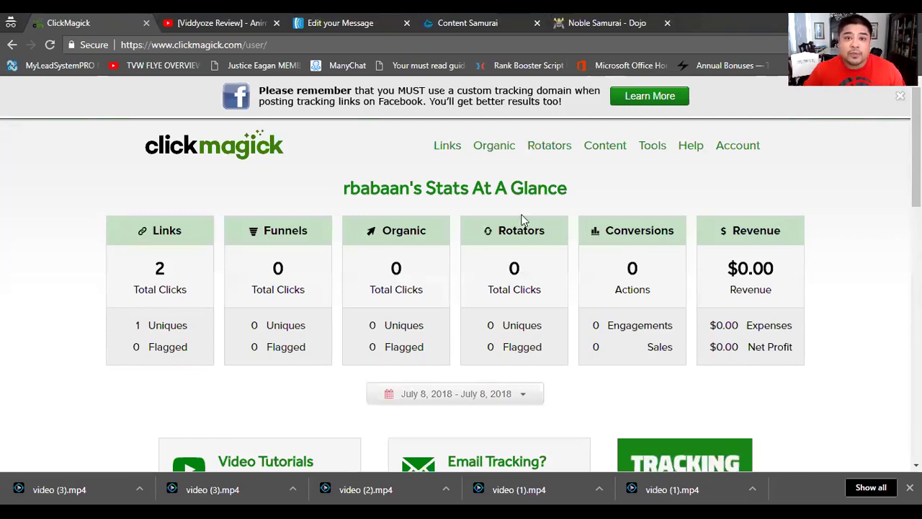
Start a new tracking link named 'ytvidcm 07/08/18'
left_click(444, 147)
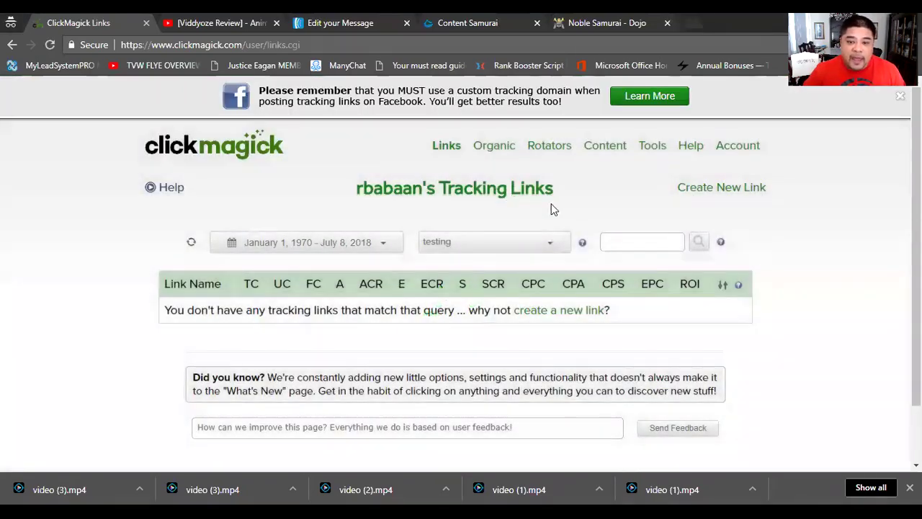
left_click(708, 191)
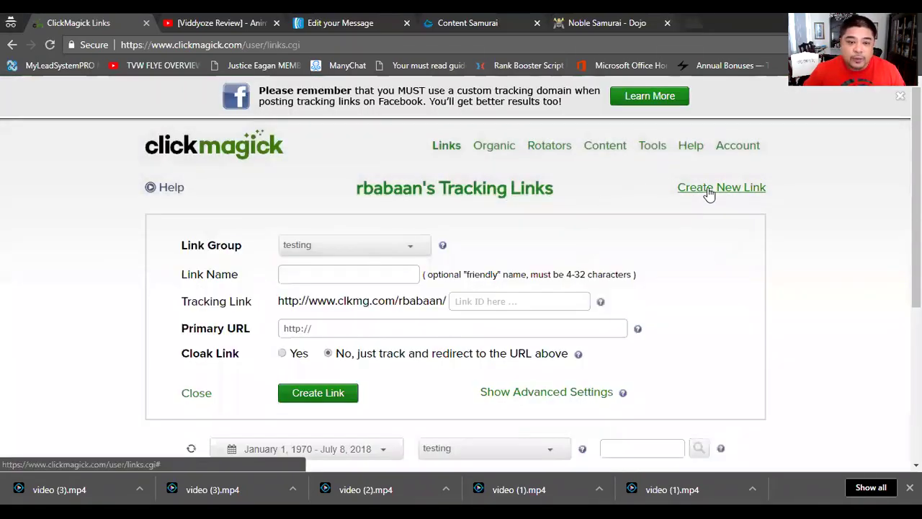
left_click(326, 274)
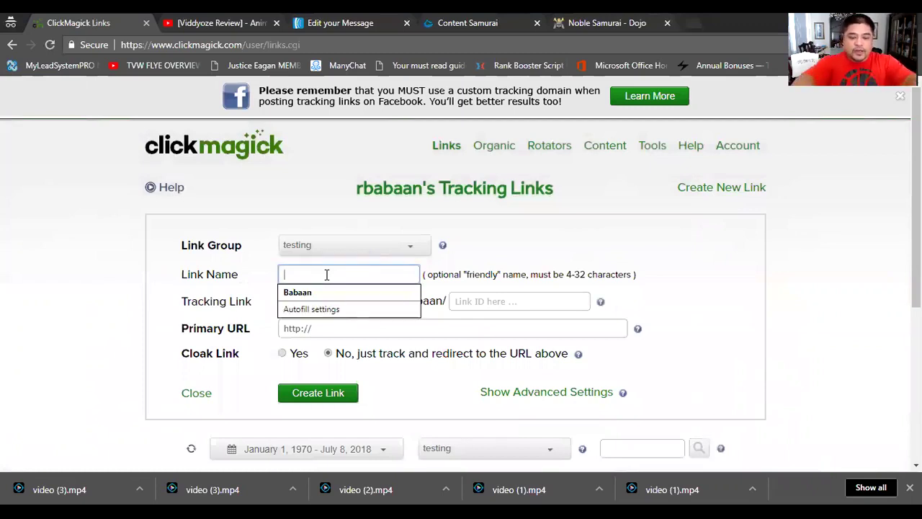
type("ytvid")
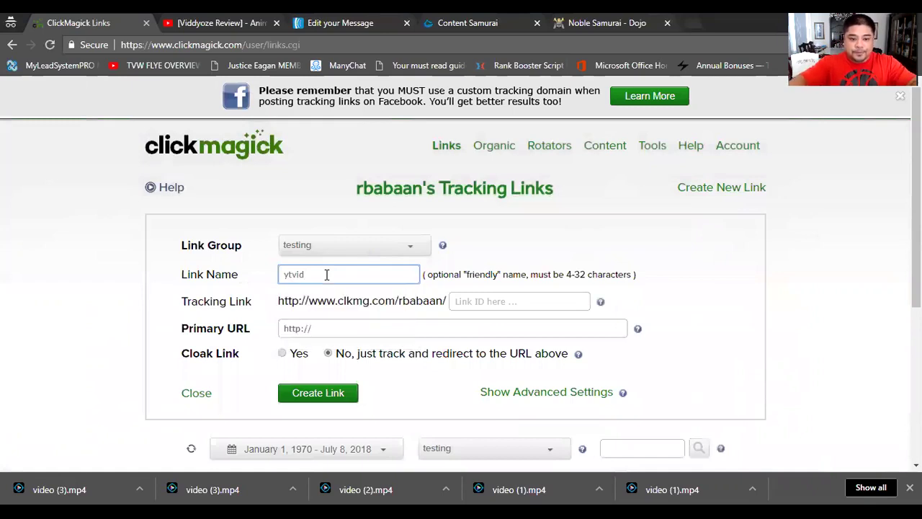
type("cm07")
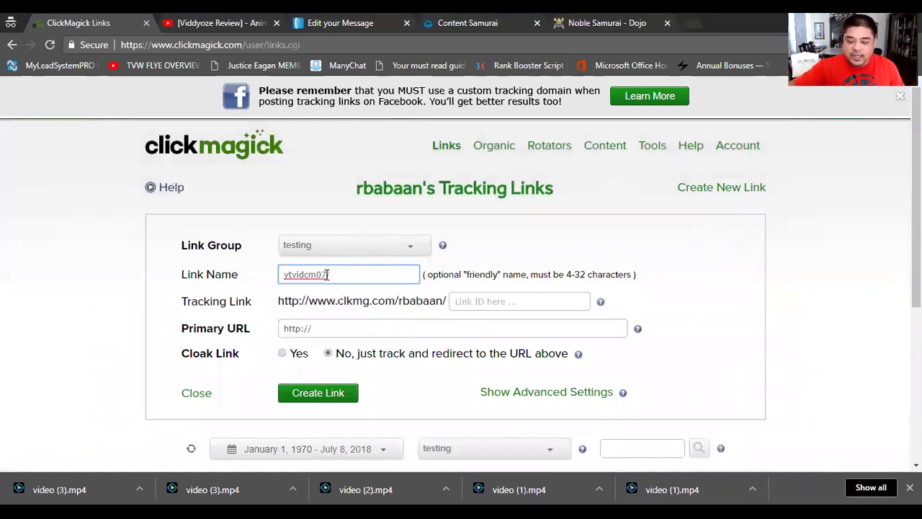
key("Left")
key("Left")
type("07")
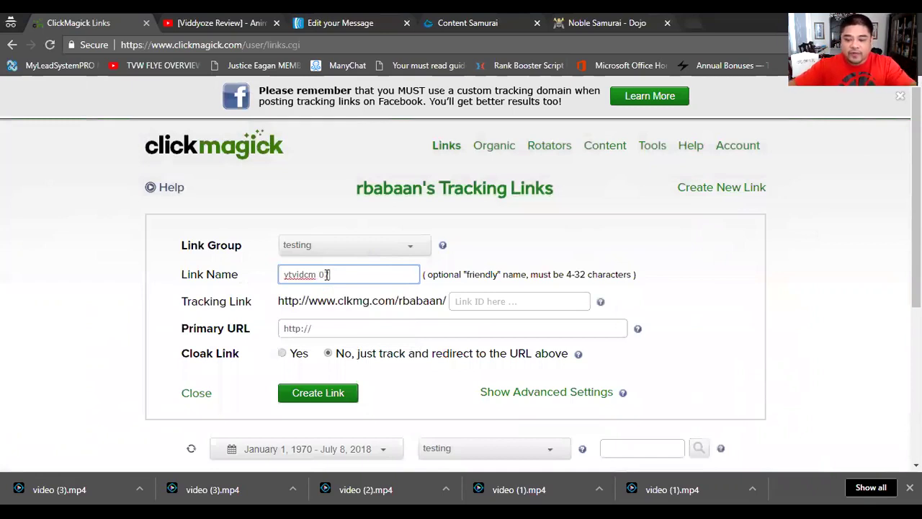
type("/08/18")
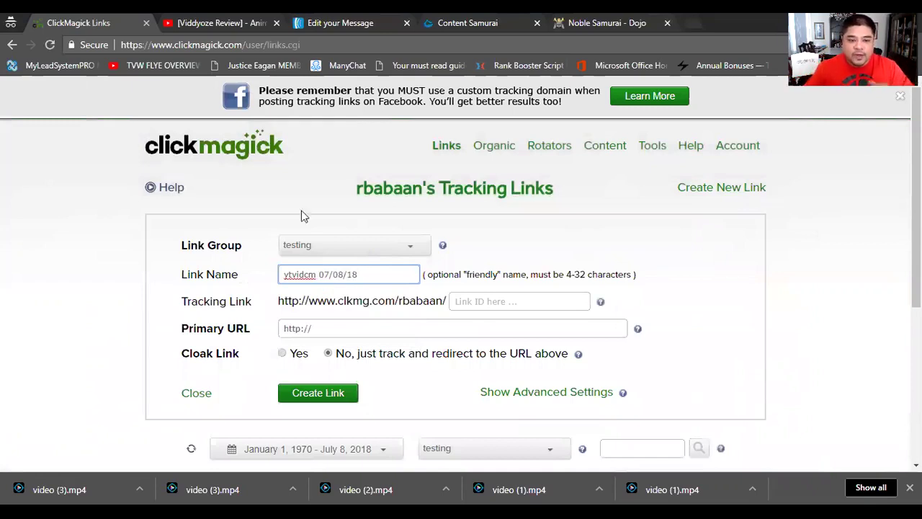
Set the tracking link ID to 'ytcdcm070818'
left_click(481, 302)
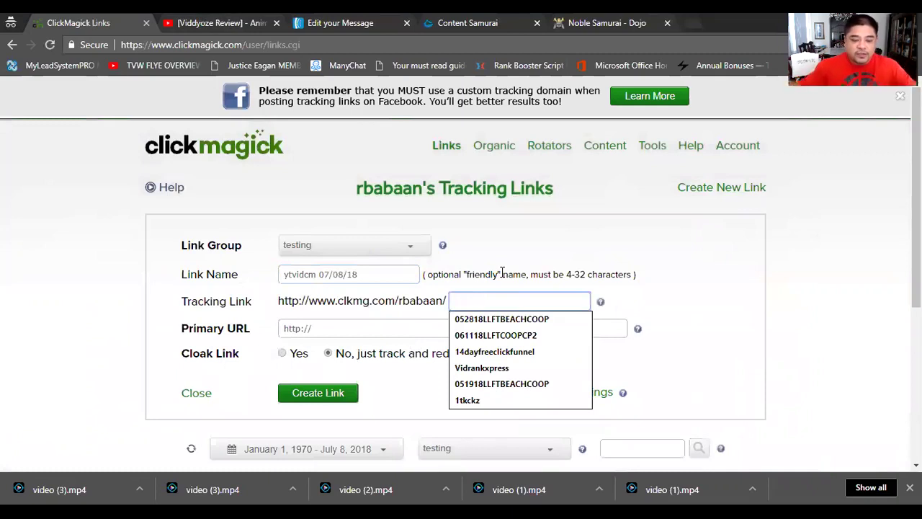
type("ytcd")
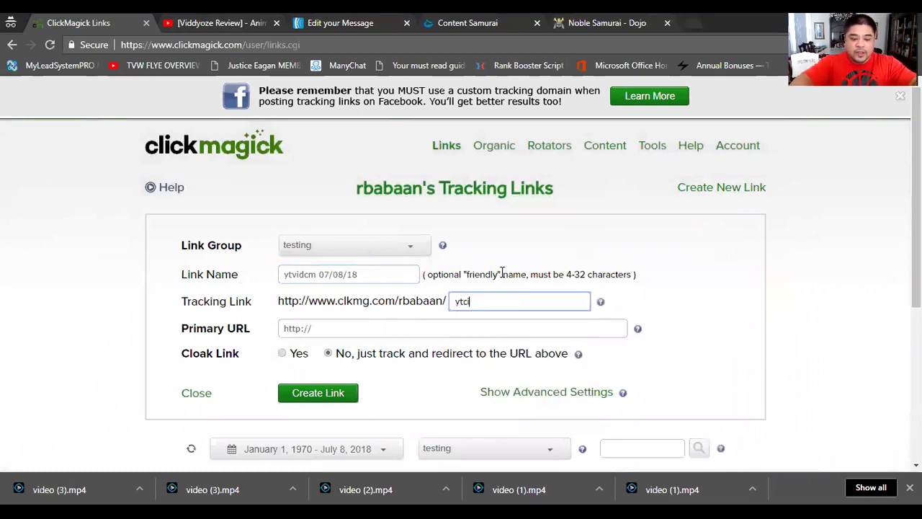
key("BackSpace")
type("dcm")
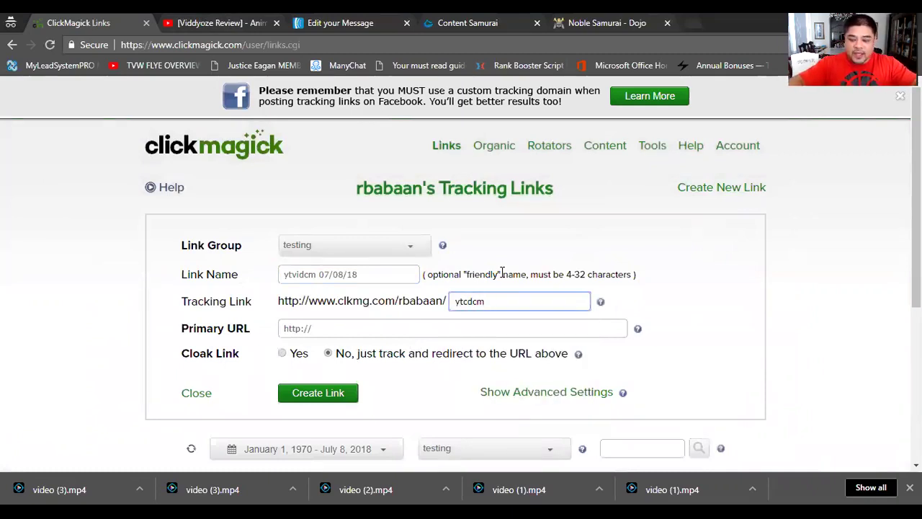
type("0708")
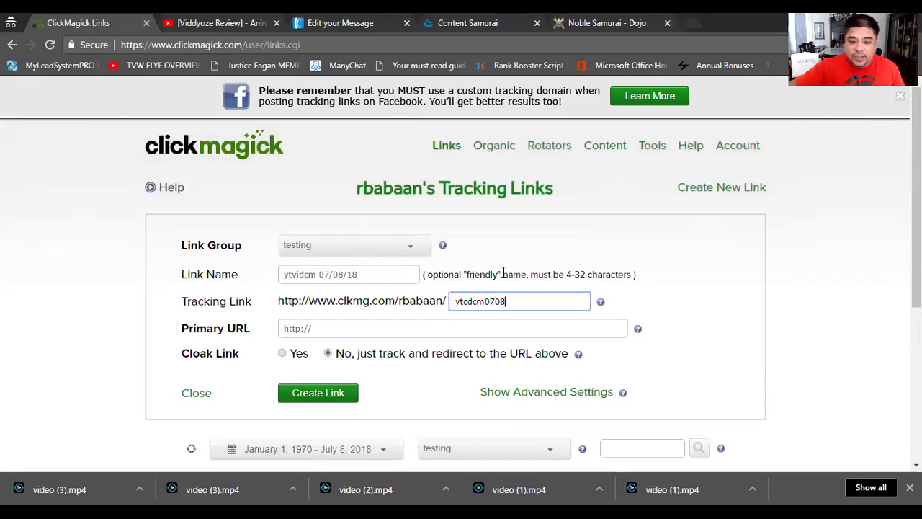
type("18")
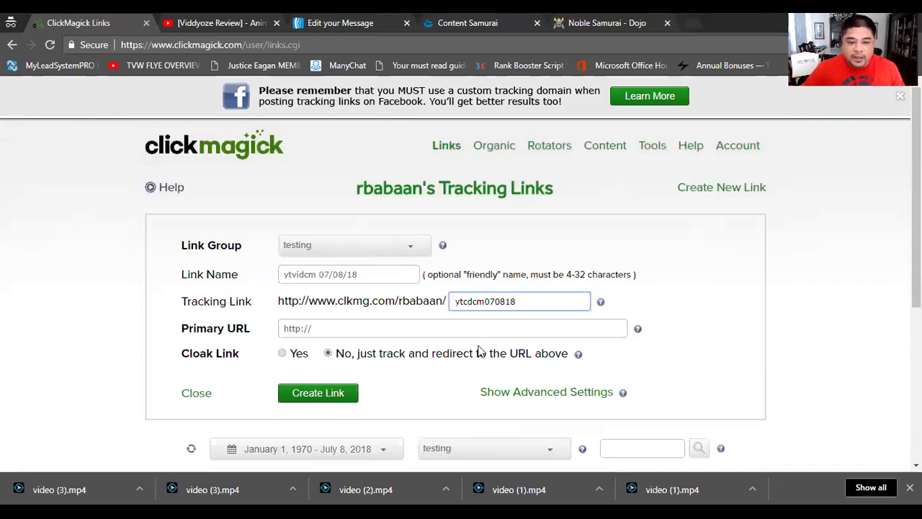
left_click(229, 23)
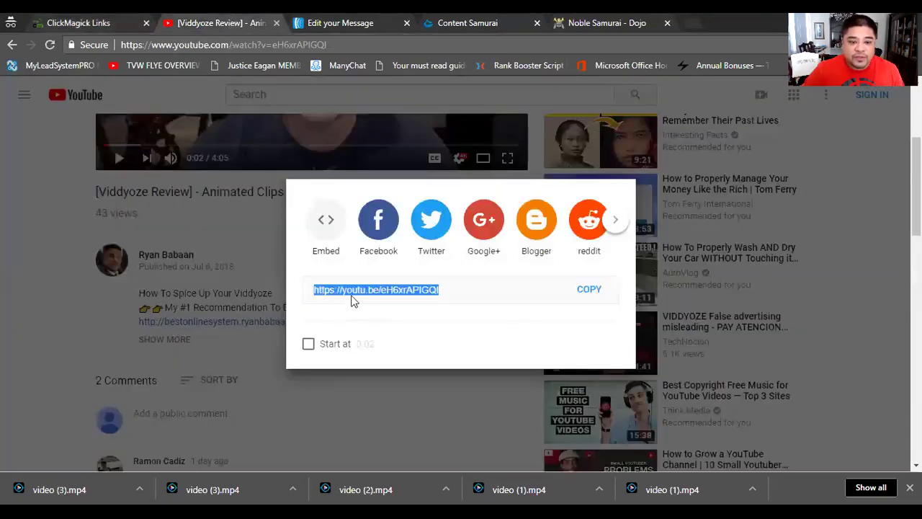
right_click(353, 291)
left_click(383, 302)
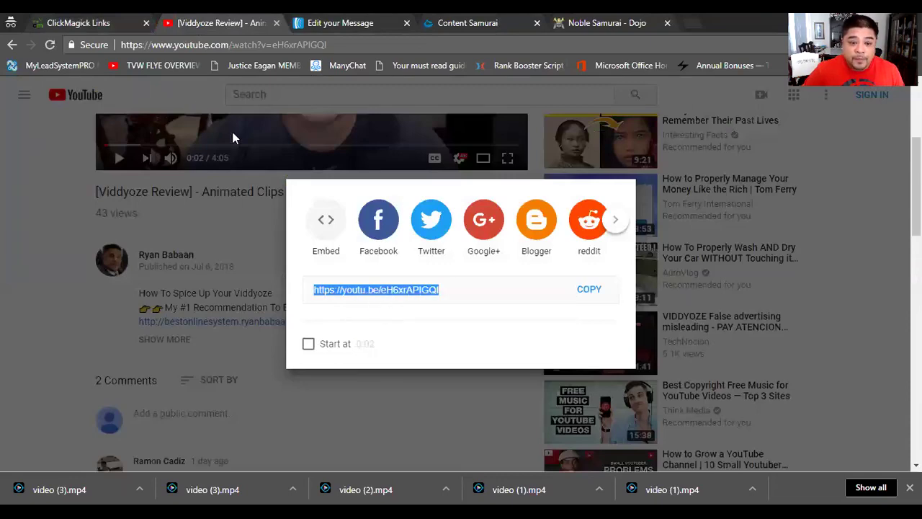
left_click(111, 24)
left_click(456, 324)
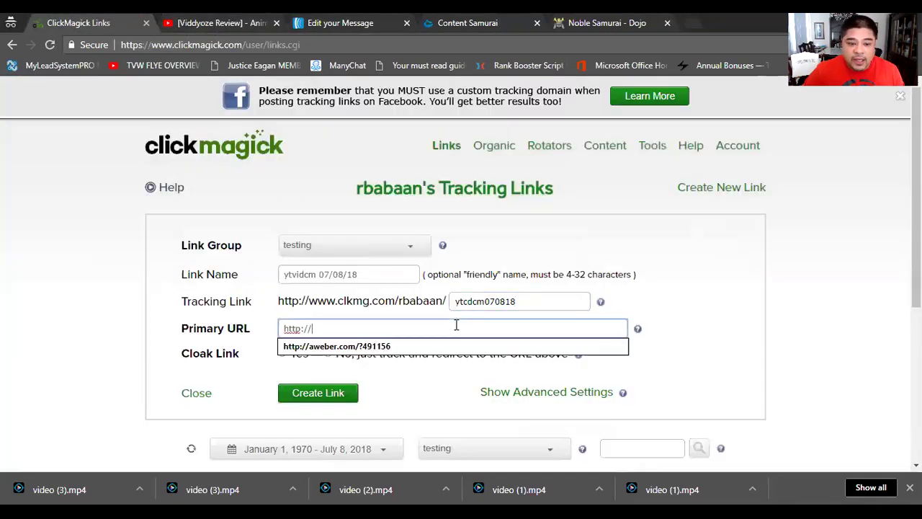
key("ctrl+a")
right_click(295, 327)
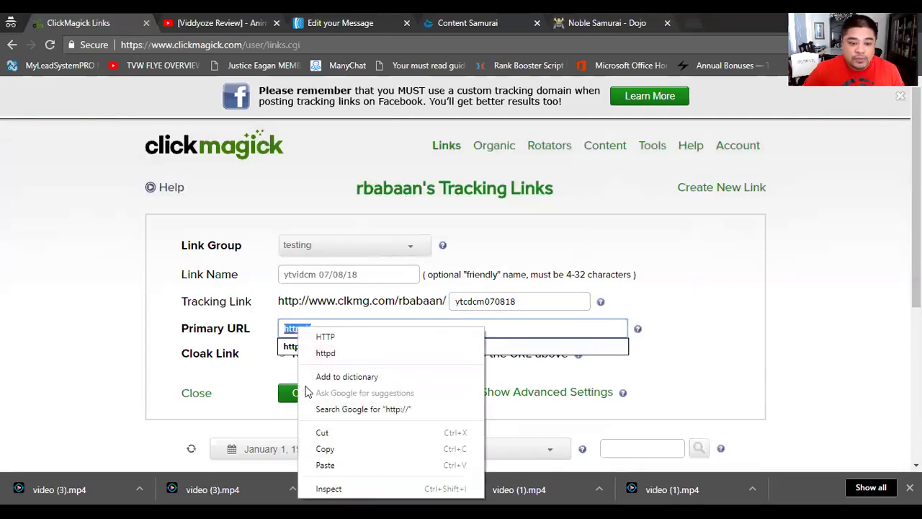
left_click(322, 467)
left_click(212, 25)
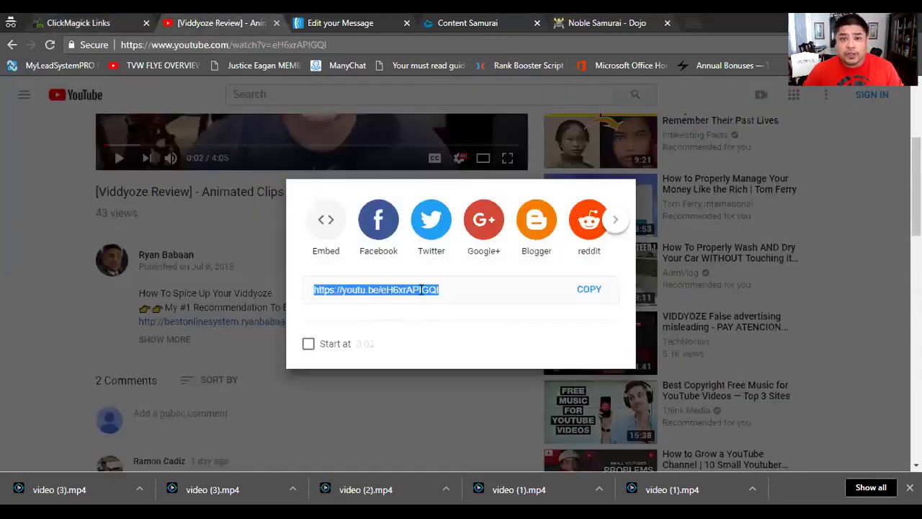
left_click(98, 25)
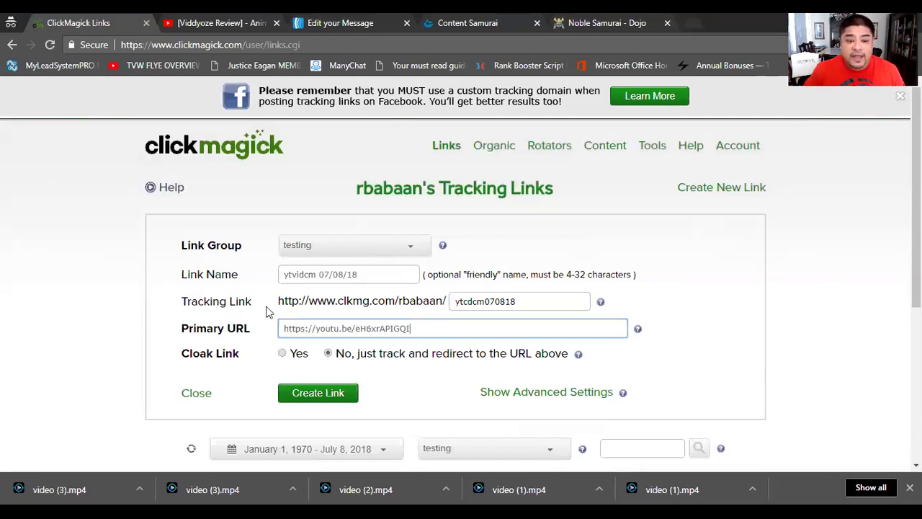
left_click_drag(515, 301, 449, 306)
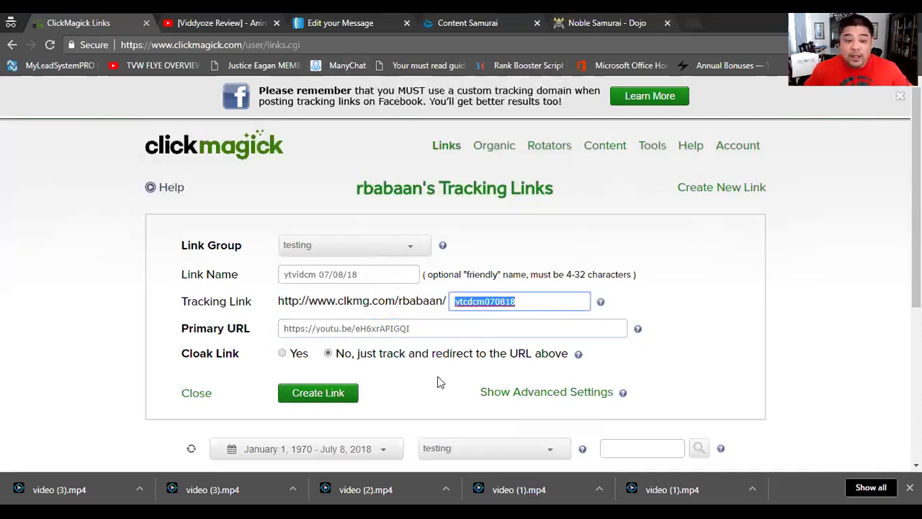
left_click(324, 398)
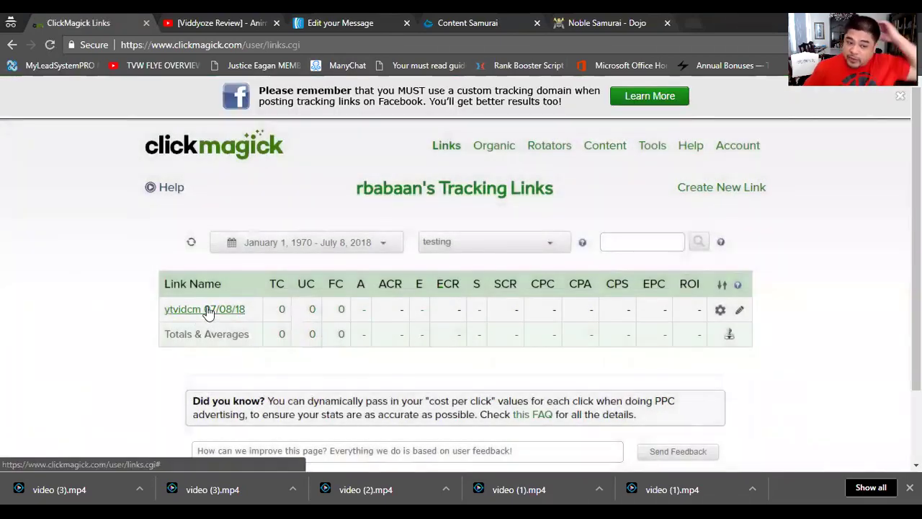
mouse_move(208, 314)
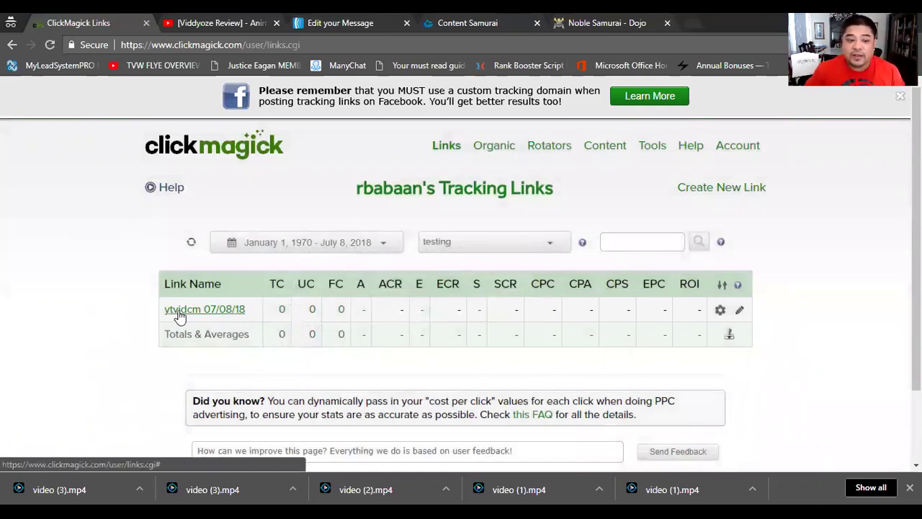
left_click(181, 317)
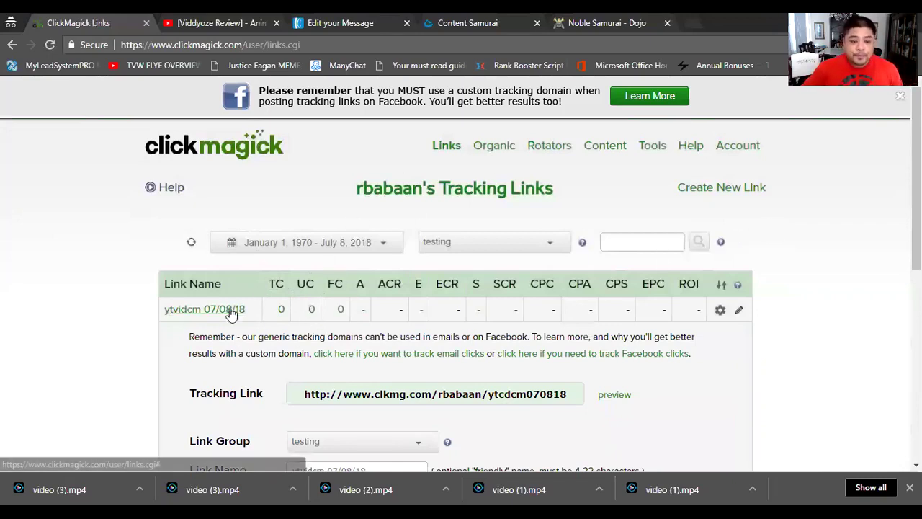
scroll(365, 322, "down", 3)
Preview the tracking link, confirming it opens the Viddyoze Review YouTube video
scroll(366, 328, "down", 1)
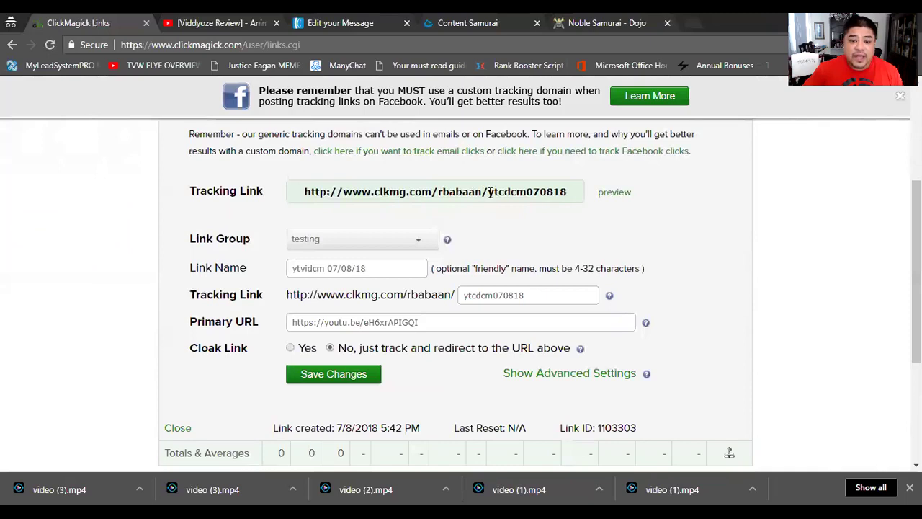
left_click_drag(489, 191, 569, 194)
triple_click(566, 194)
left_click(459, 188)
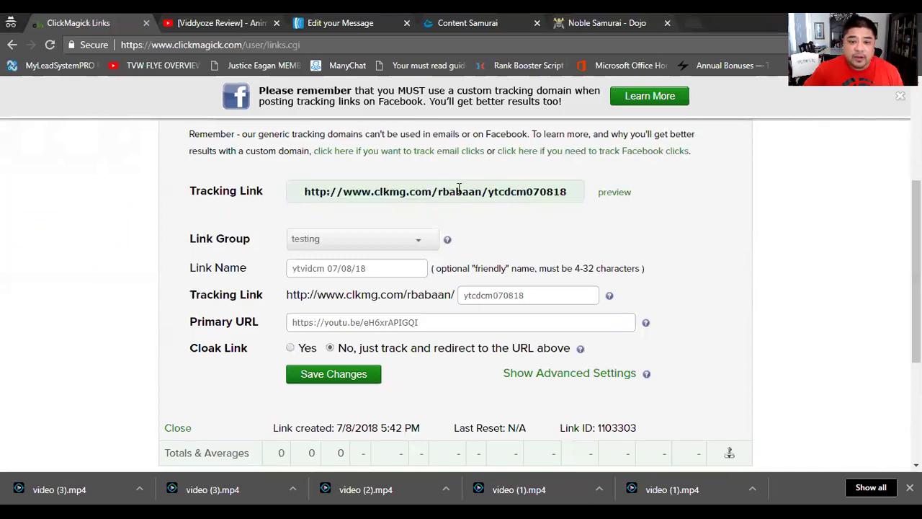
triple_click(458, 189)
right_click(459, 192)
left_click(664, 177)
left_click(603, 193)
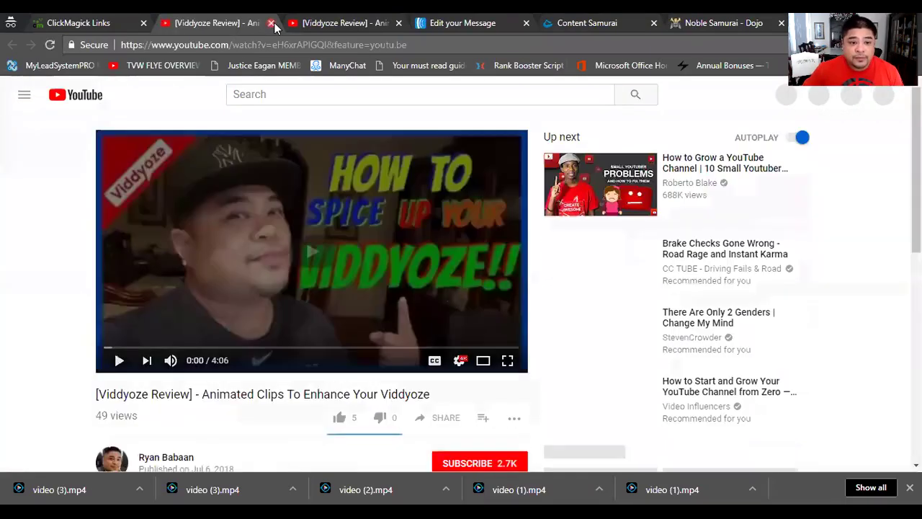
left_click(271, 23)
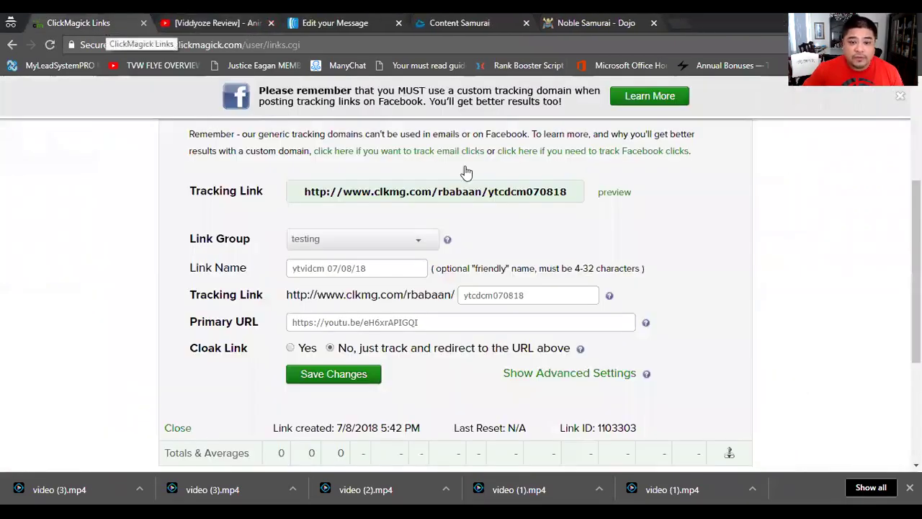
Copy the full tracking link
triple_click(473, 190)
right_click(472, 191)
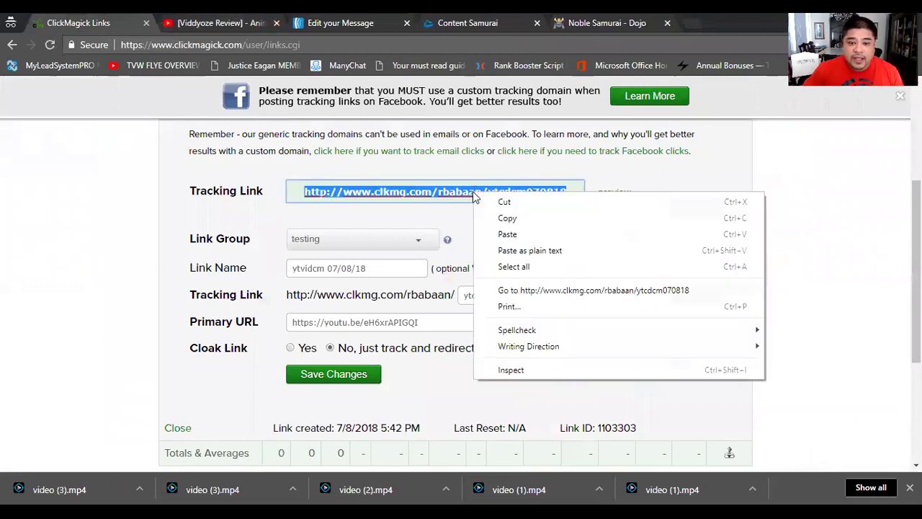
left_click(506, 218)
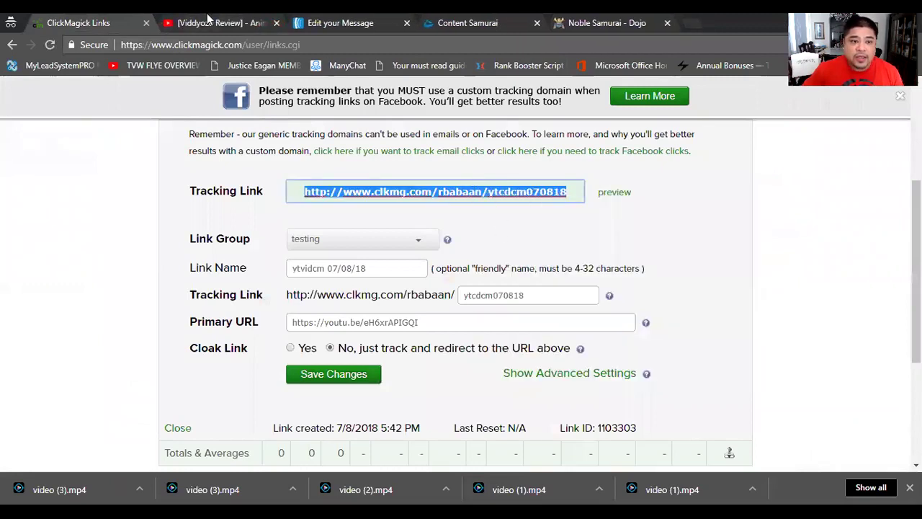
Select 'Click Here' in the AWeber draft and paste the tracking link as its URL
left_click(332, 22)
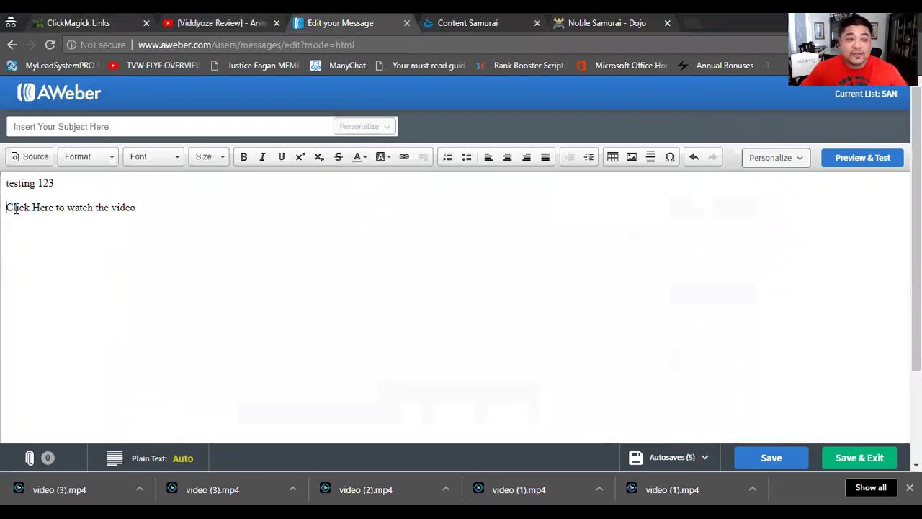
left_click_drag(7, 206, 56, 207)
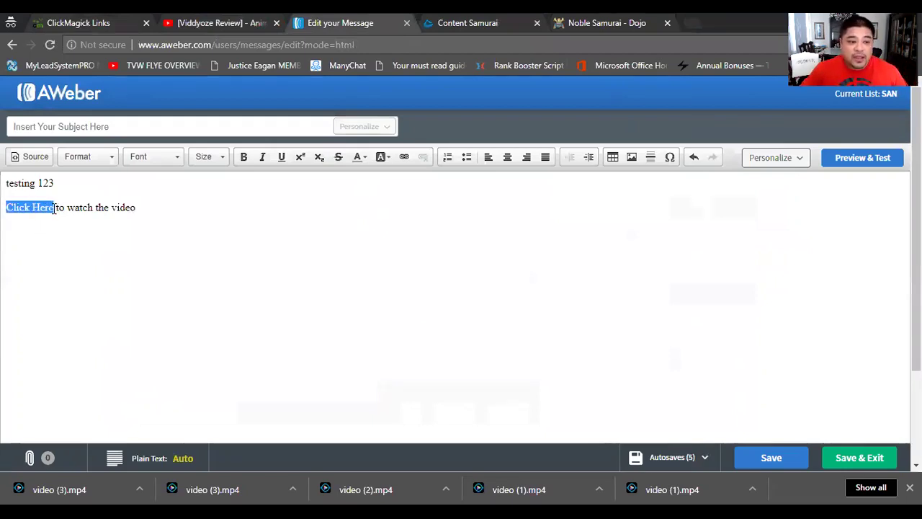
left_click(404, 156)
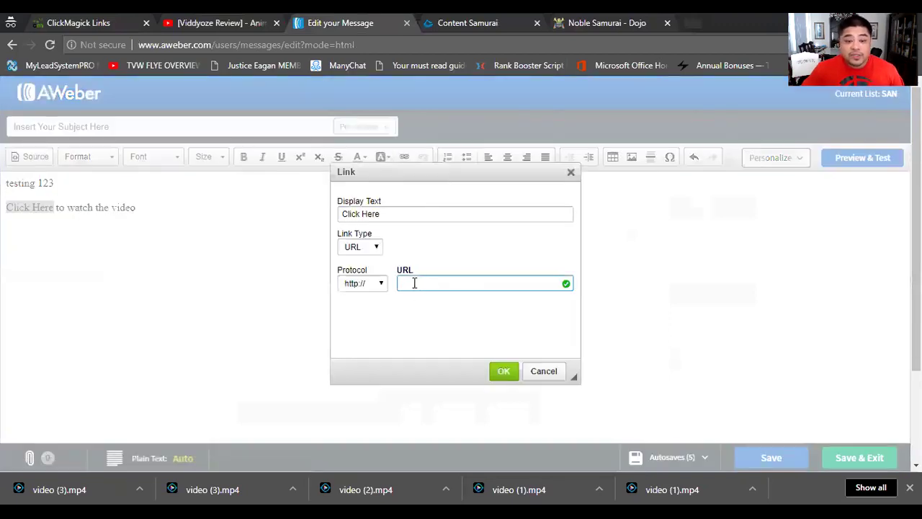
right_click(414, 282)
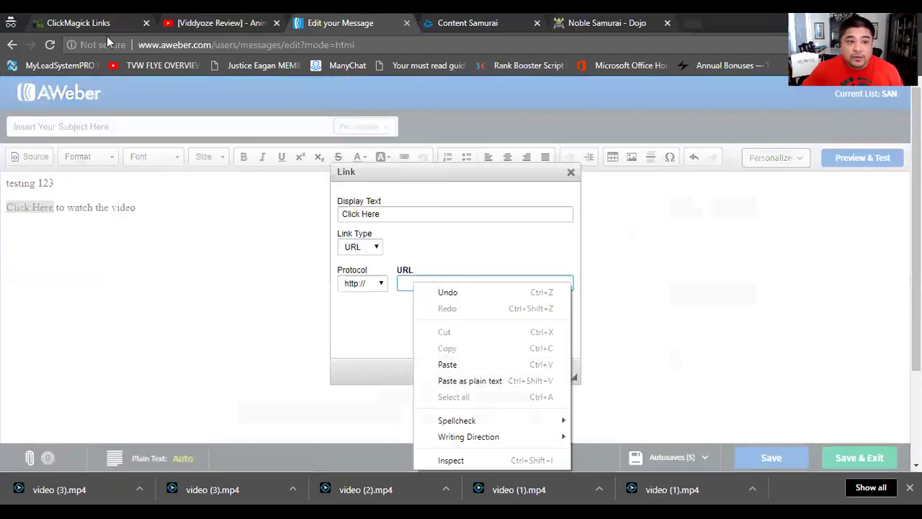
left_click(443, 366)
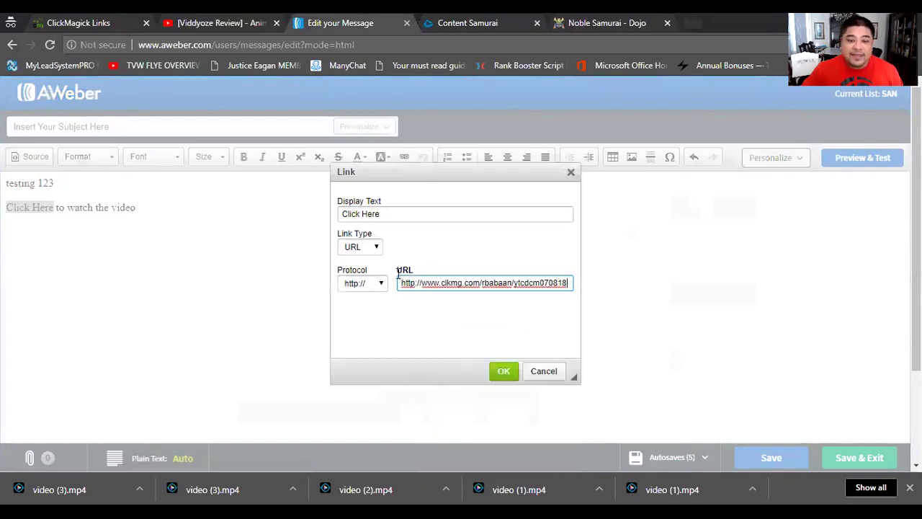
left_click_drag(422, 282, 569, 287)
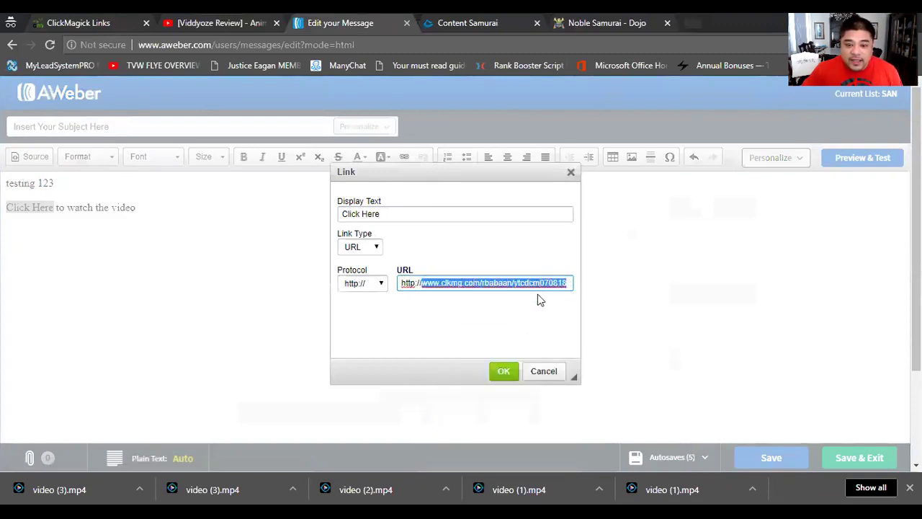
key("ctrl+c")
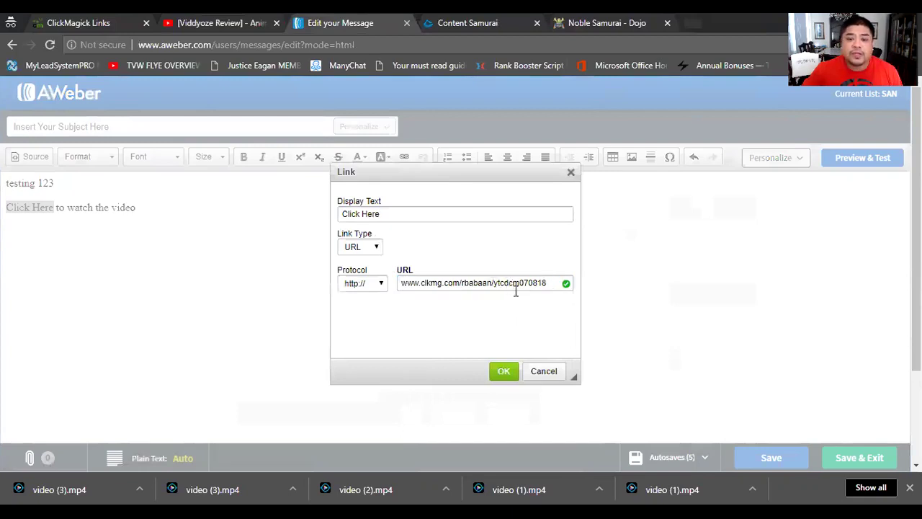
left_click(399, 282)
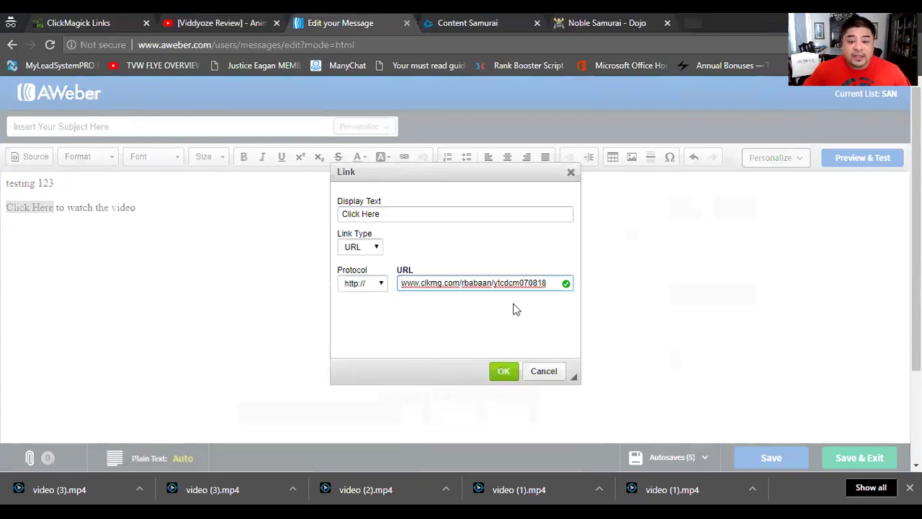
left_click(82, 25)
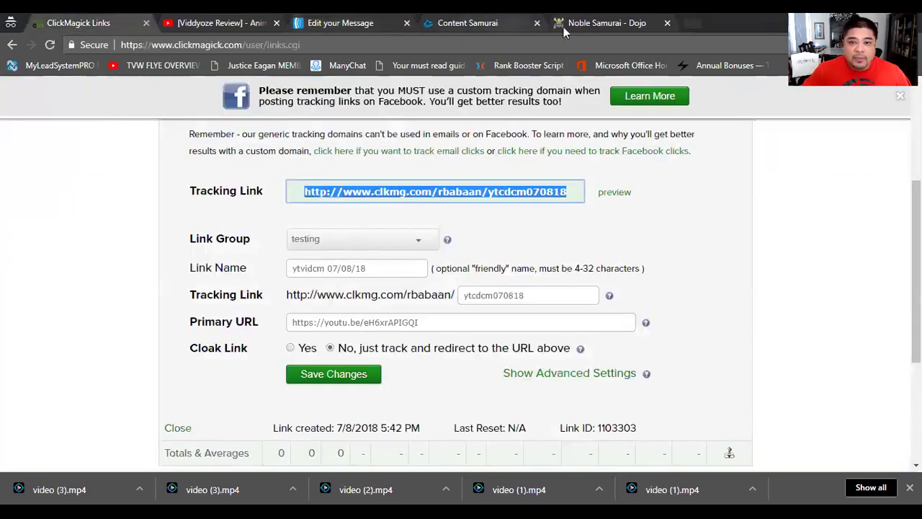
left_click(369, 25)
key("ctrl+v")
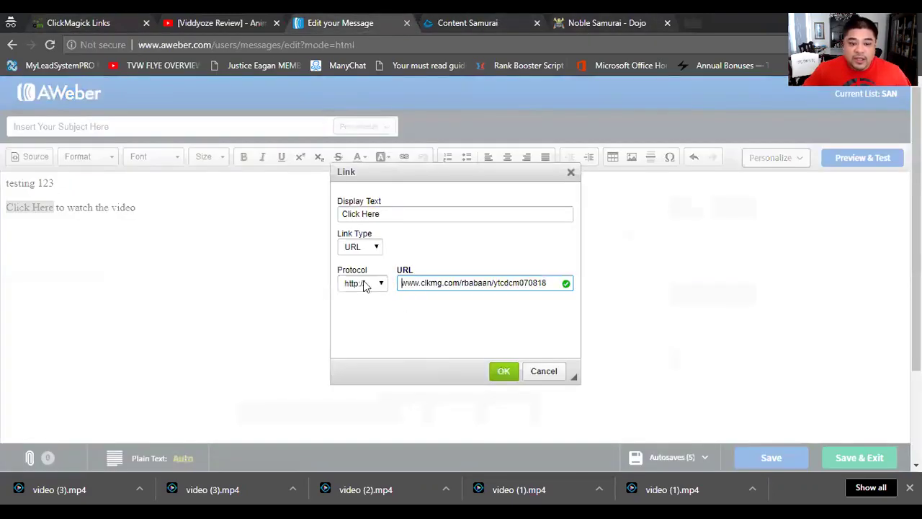
left_click(499, 374)
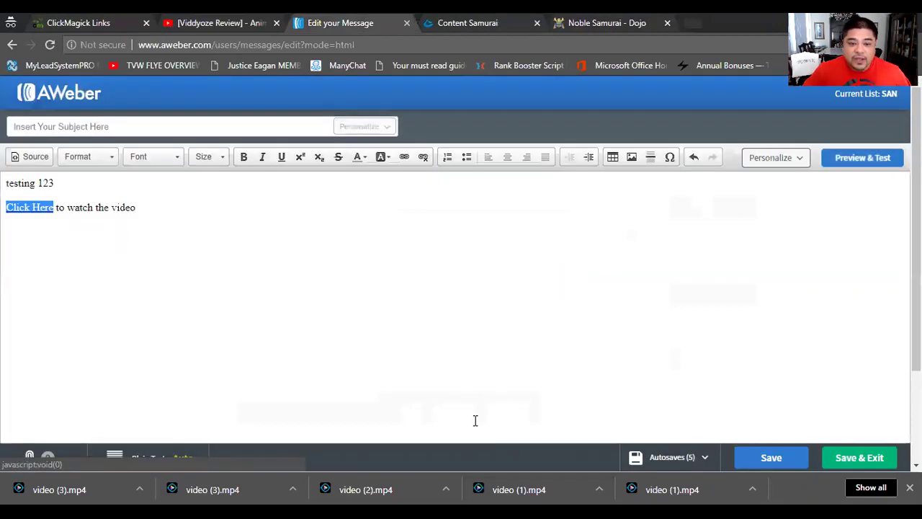
Preview the email and follow 'Click Here' to play the Viddyoze Review video, then close it
left_click(134, 301)
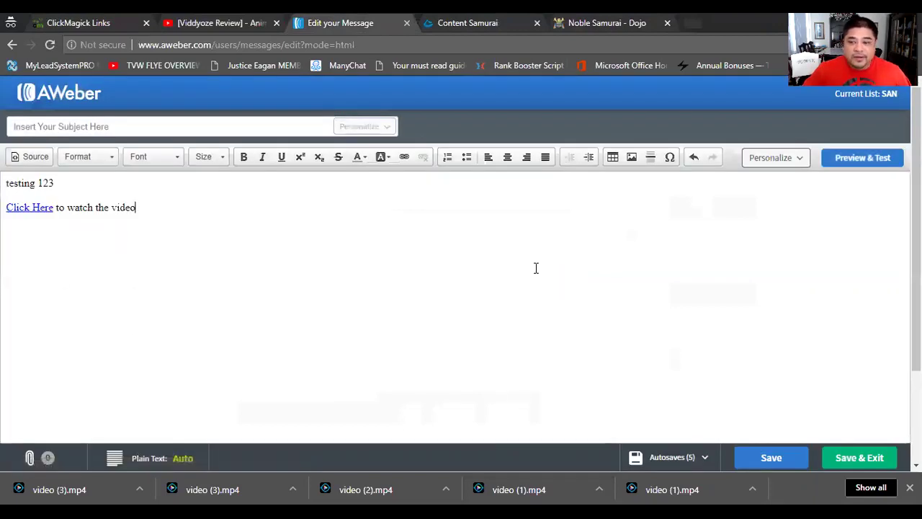
left_click(854, 159)
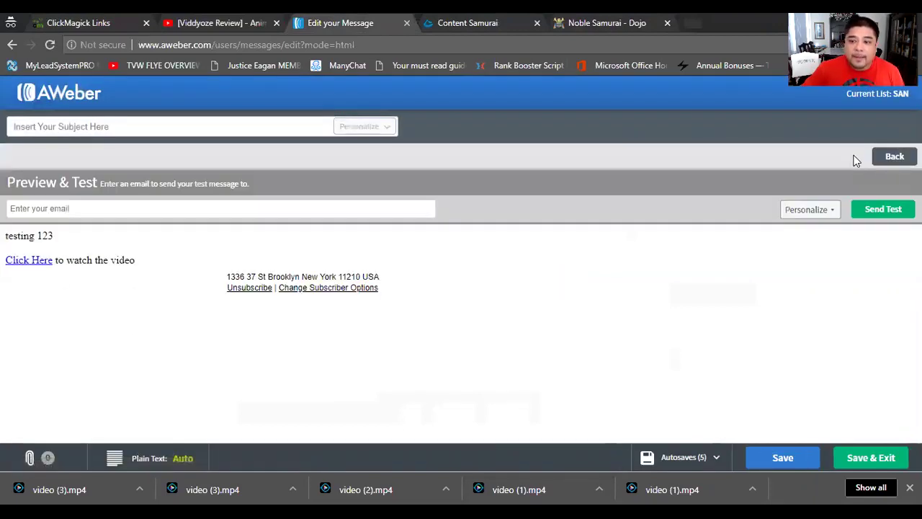
left_click(33, 261)
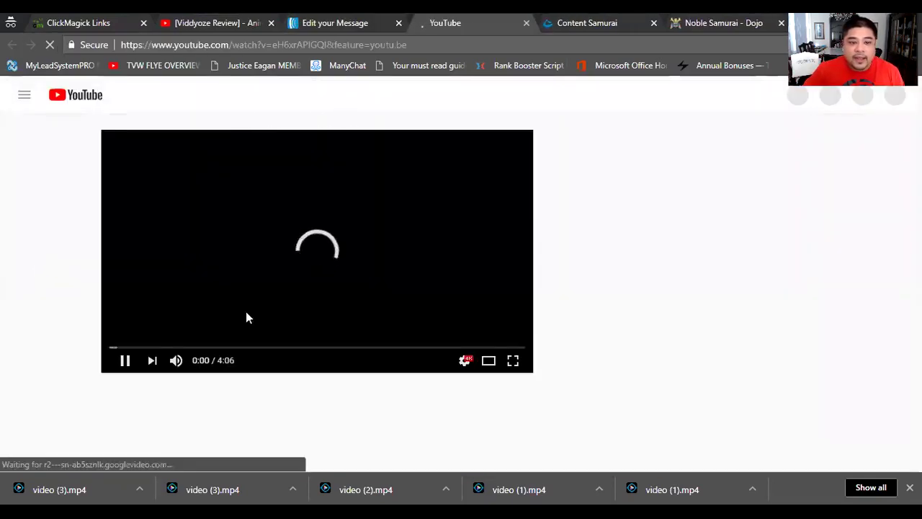
left_click(119, 361)
left_click(119, 362)
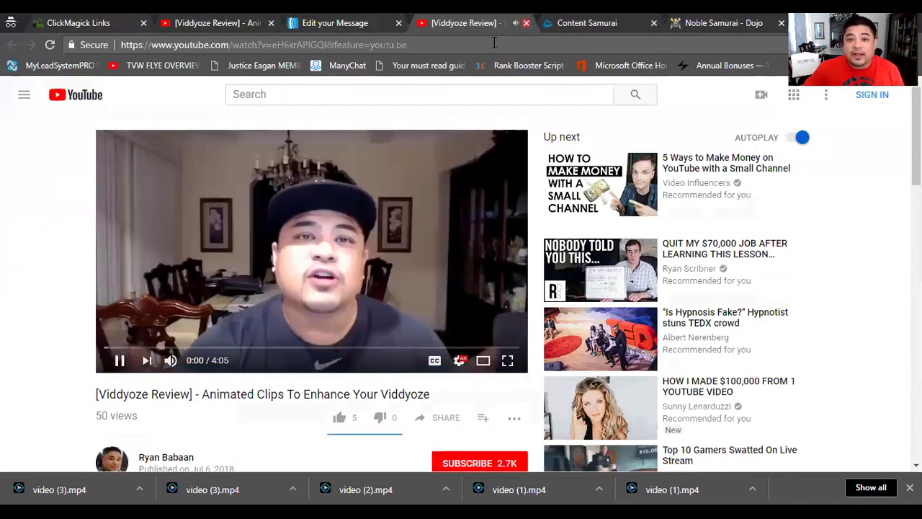
key("ctrl+w")
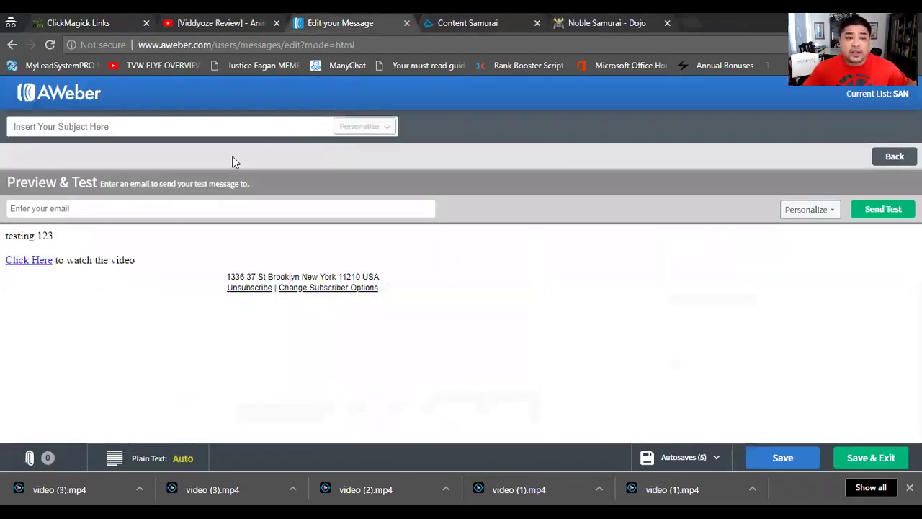
left_click(79, 23)
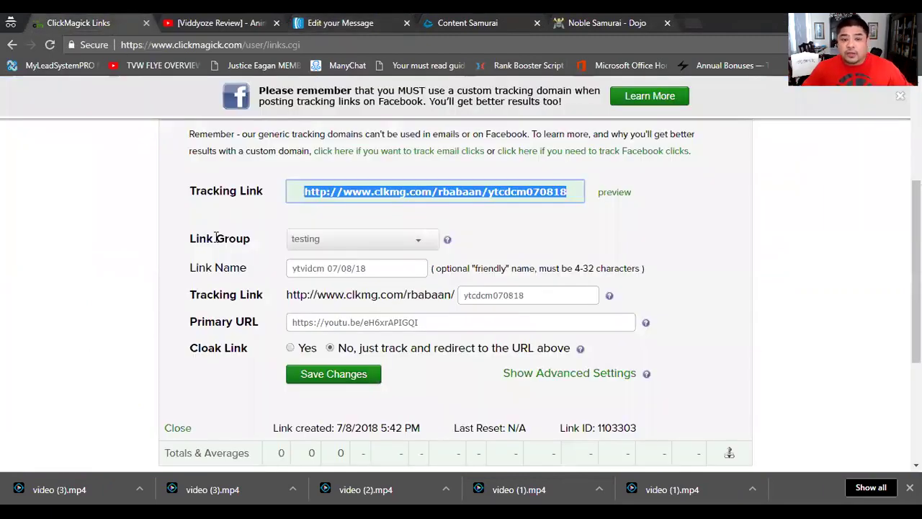
Refresh the stats and expand ytvidcm 07/08/18, showing 2 total and 1 unique click
scroll(88, 248, "up", 3)
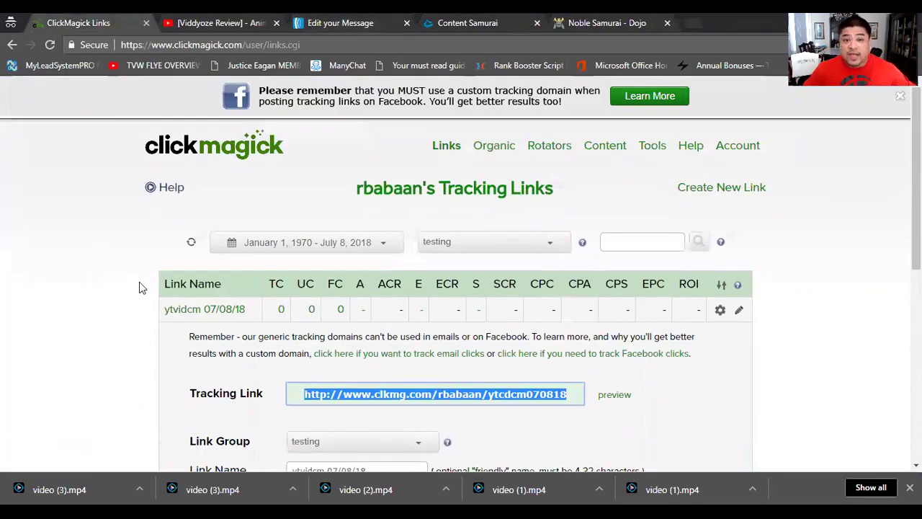
left_click(191, 315)
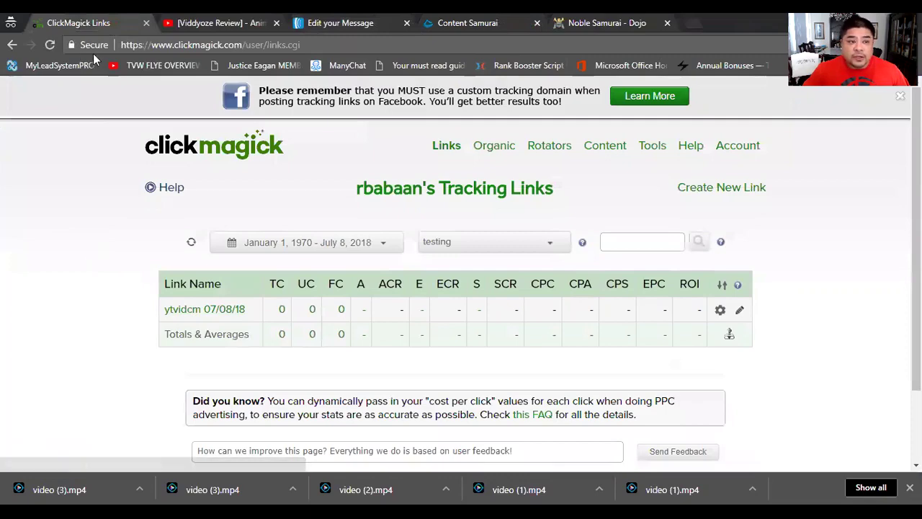
left_click(52, 45)
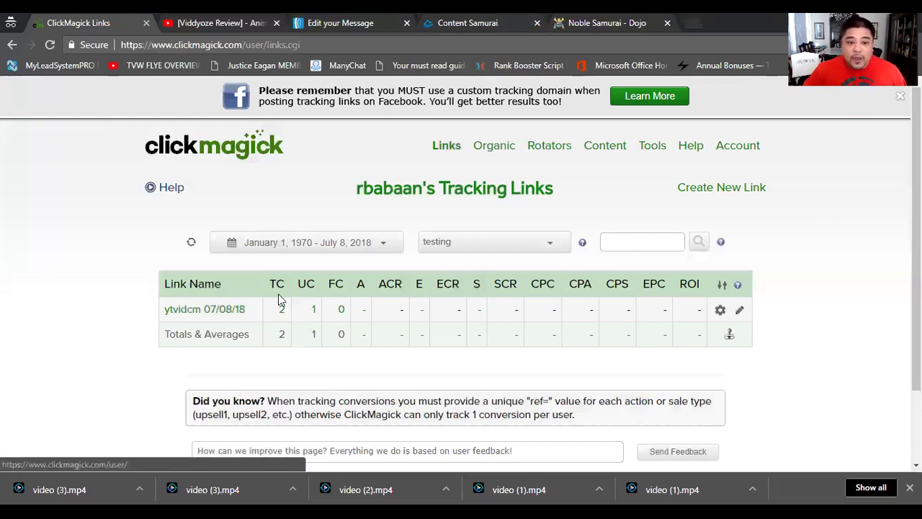
left_click(204, 309)
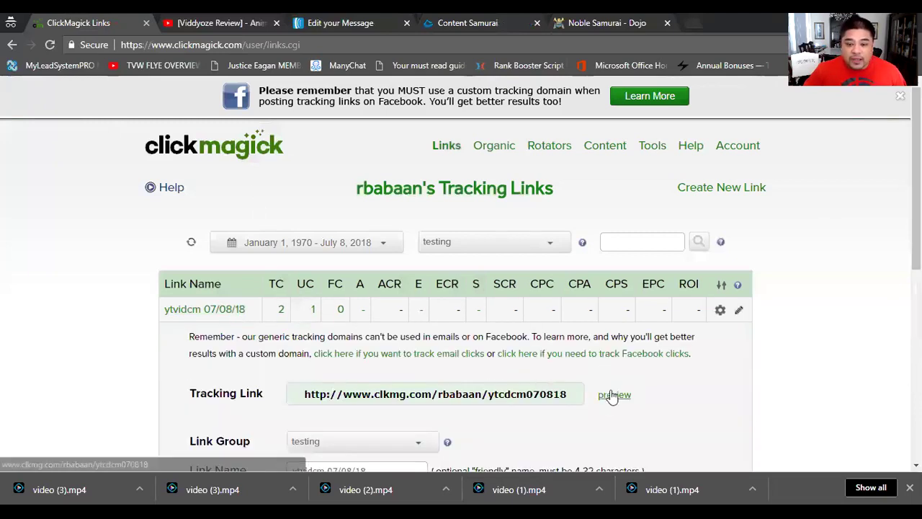
left_click(358, 22)
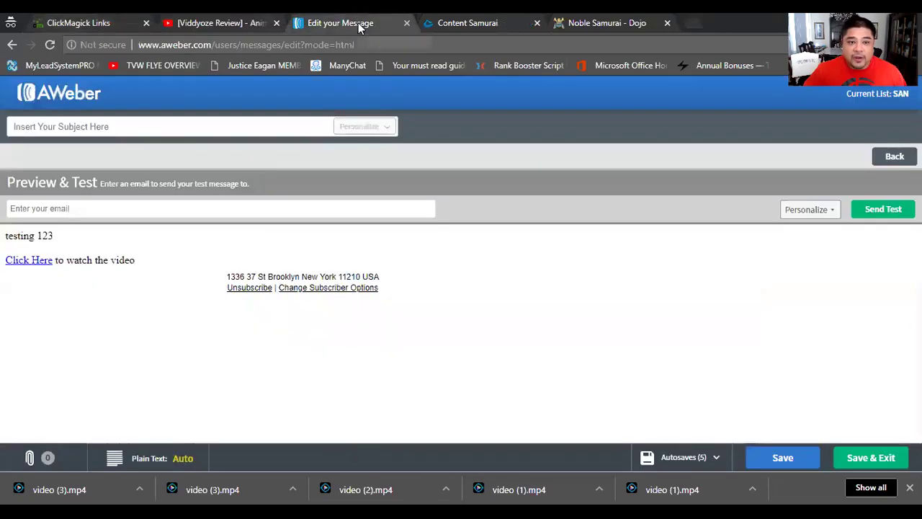
left_click(81, 22)
scroll(766, 289, "down", 1)
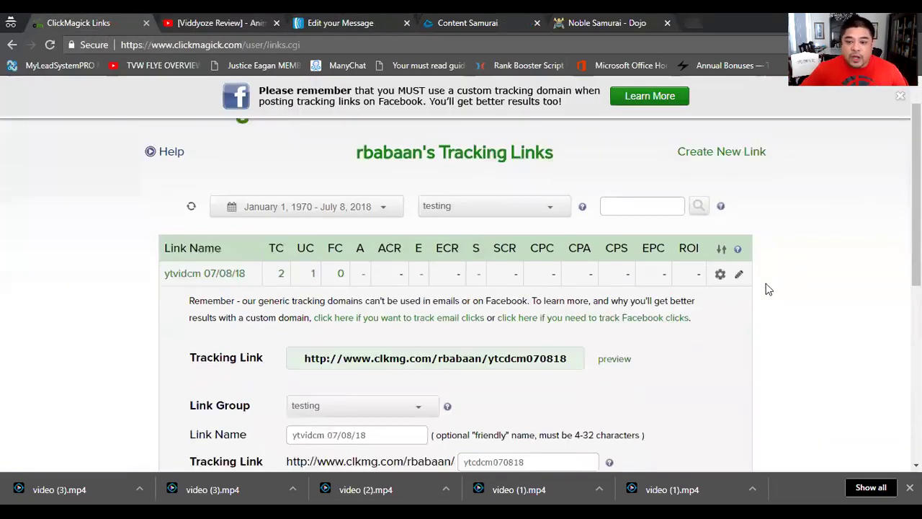
scroll(765, 289, "down", 1)
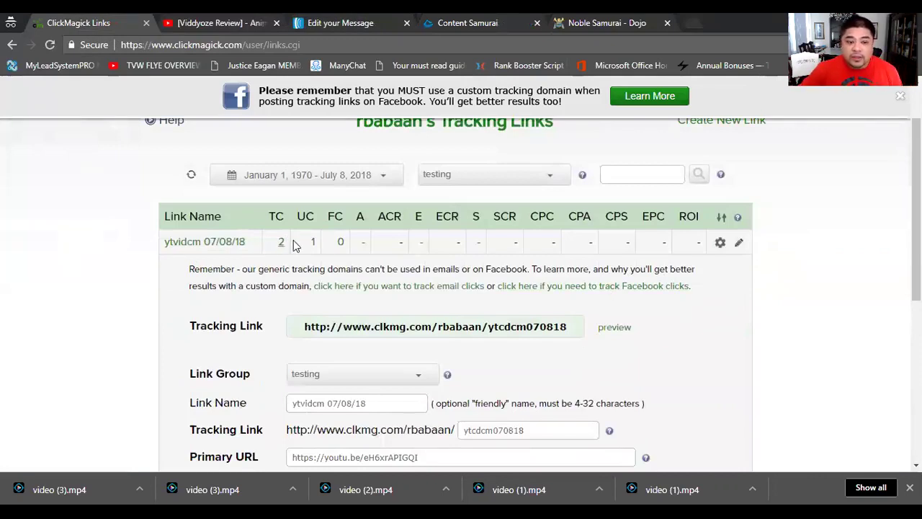
Reset the ytvidcm 07/08/18 link's stats to 0 via Reset Stats and re-expand its details
left_click(739, 244)
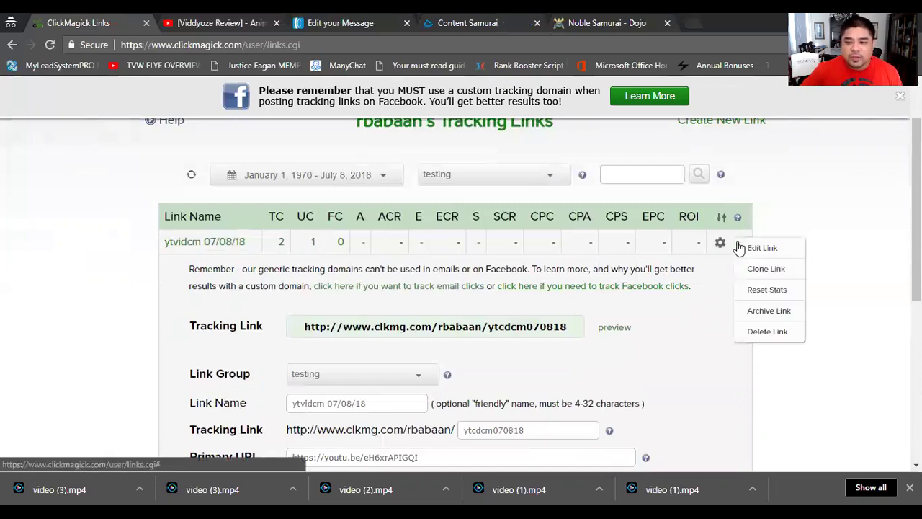
left_click(766, 291)
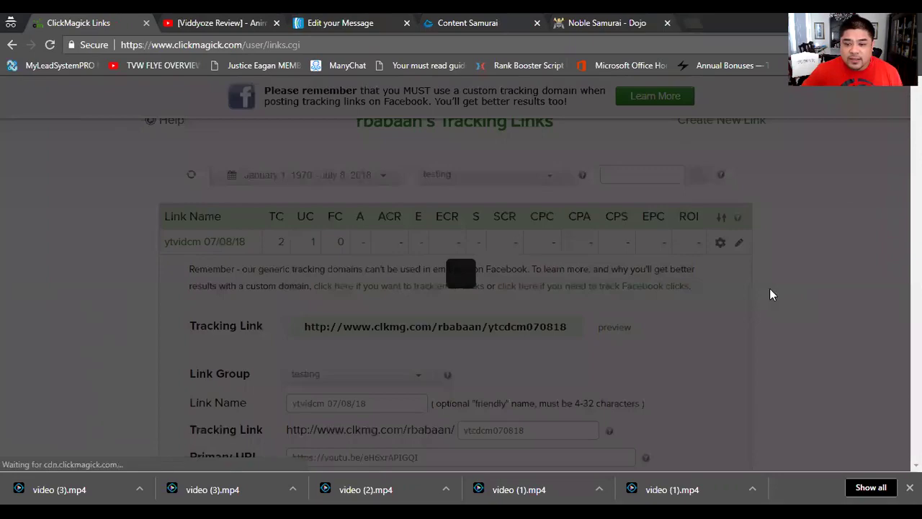
left_click(458, 274)
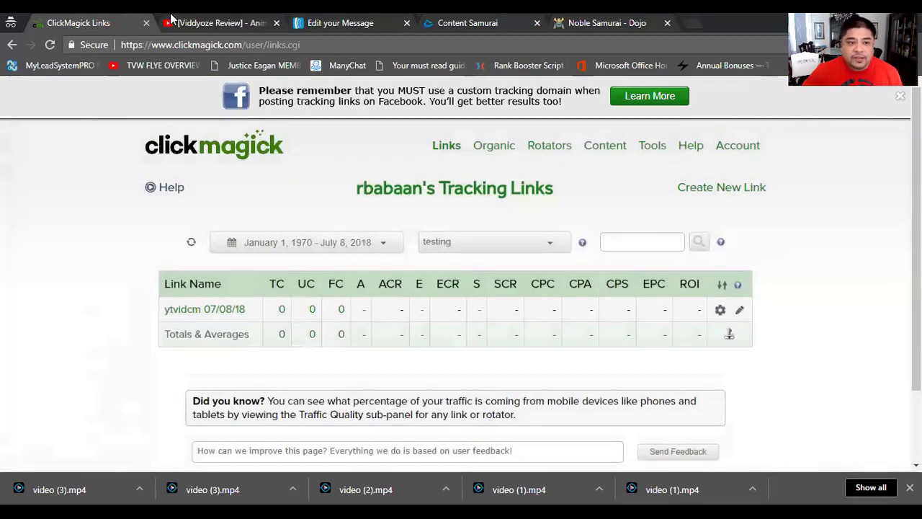
left_click(229, 311)
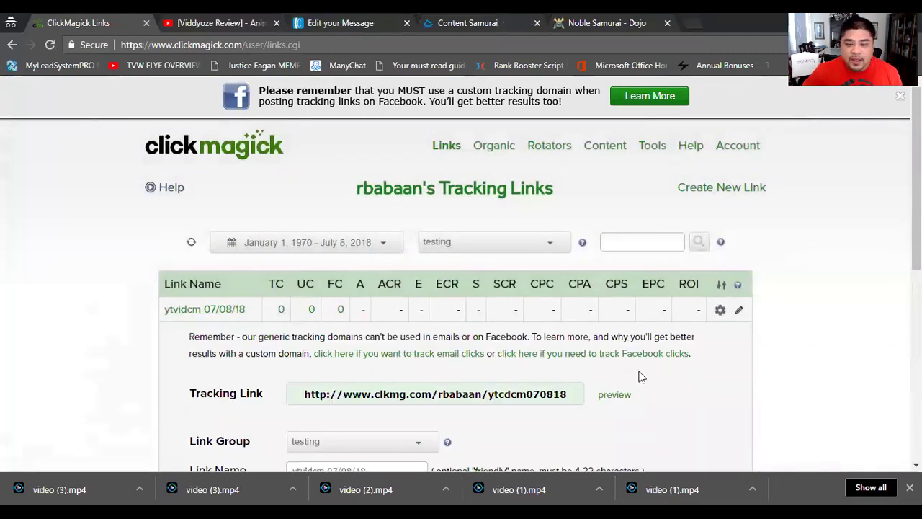
scroll(662, 369, "down", 1)
Preview the link once to register a test click, then refresh the stats
scroll(663, 368, "down", 1)
left_click(623, 328)
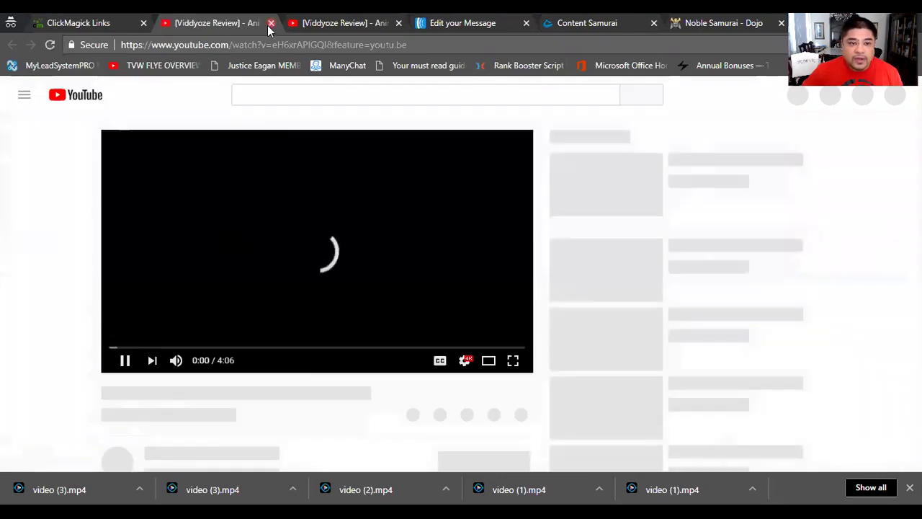
left_click(267, 25)
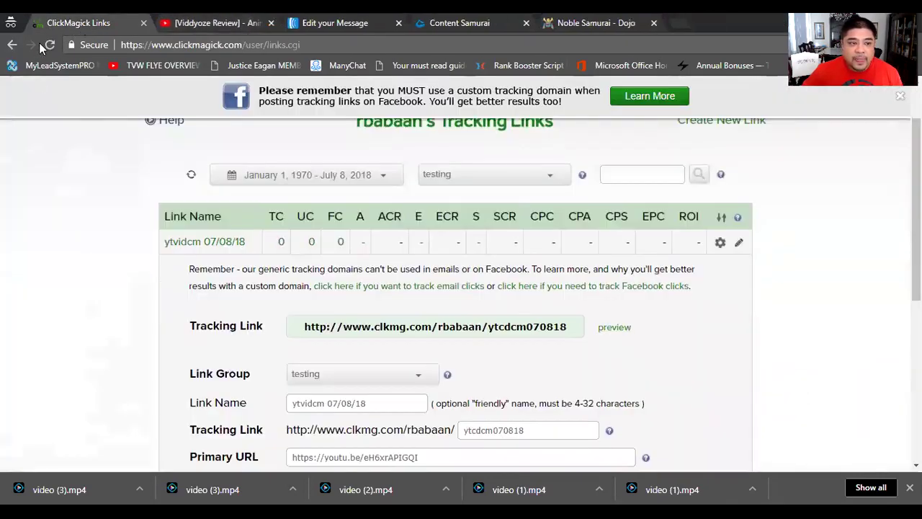
left_click(49, 45)
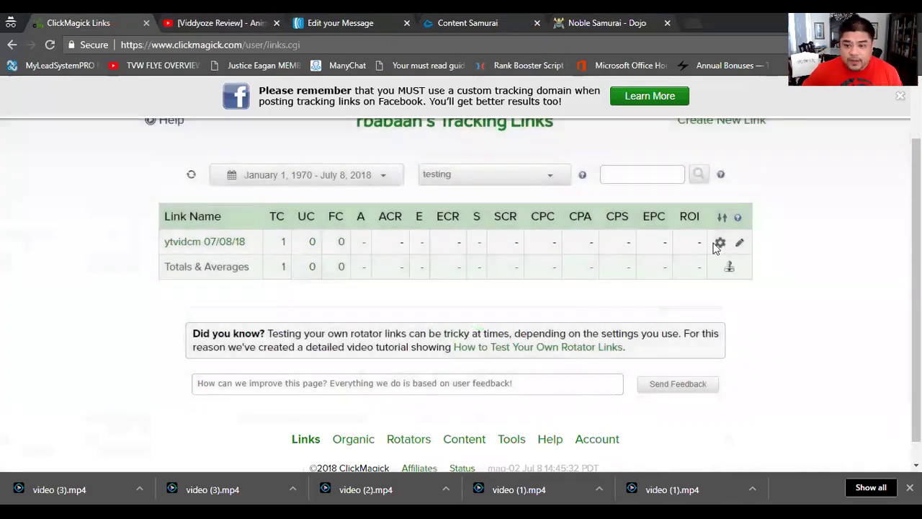
Open the Traffic Quality report for the ytvidcm 07/08/18 link
left_click(718, 243)
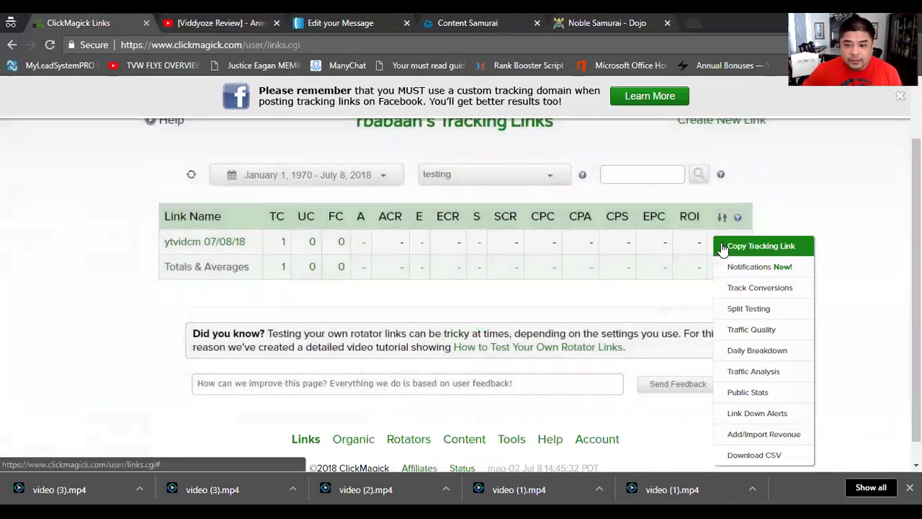
left_click(746, 331)
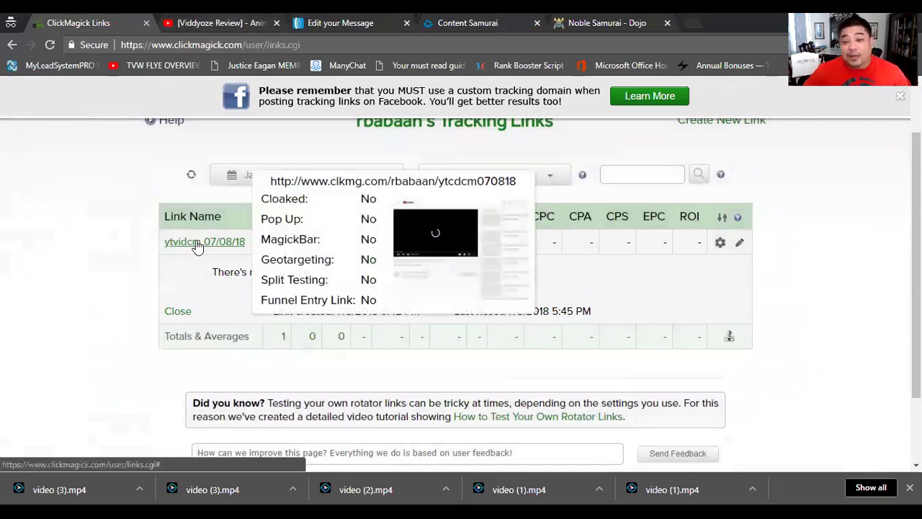
scroll(278, 233, "up", 1)
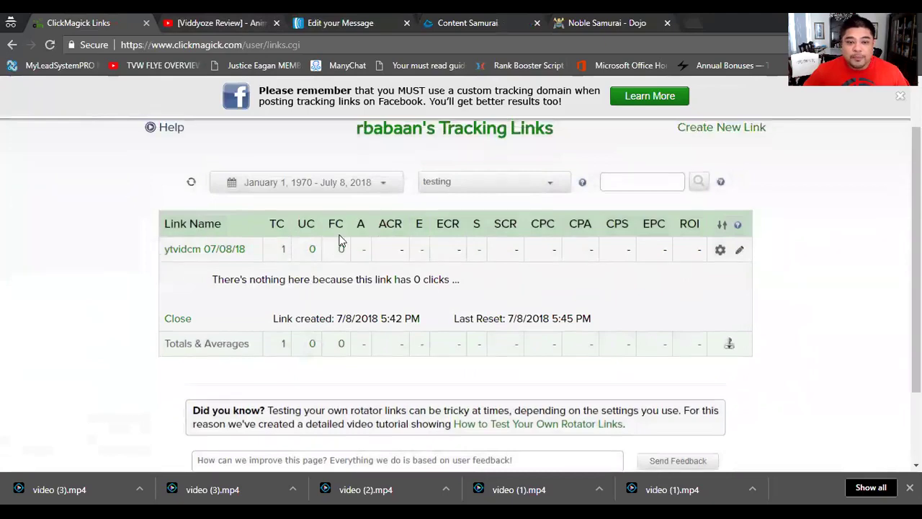
Filter the links list to The SAN group
left_click(499, 245)
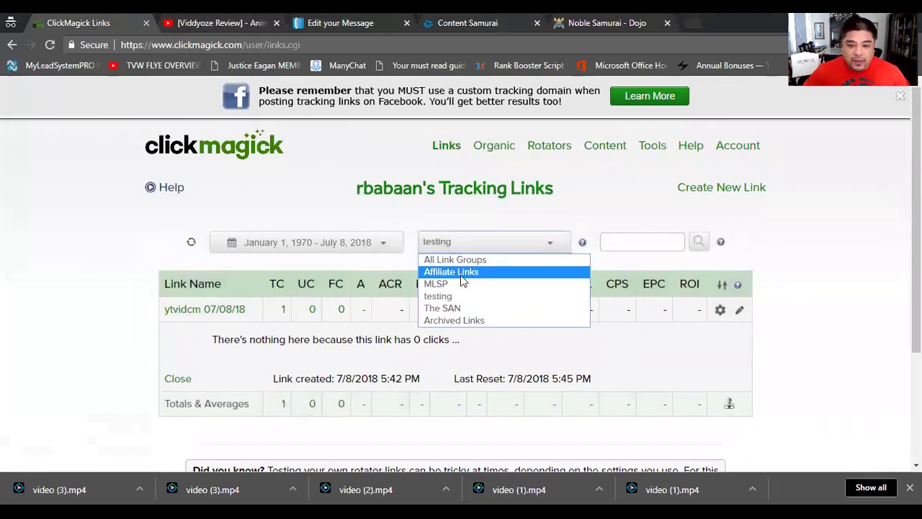
left_click(450, 308)
scroll(387, 369, "down", 3)
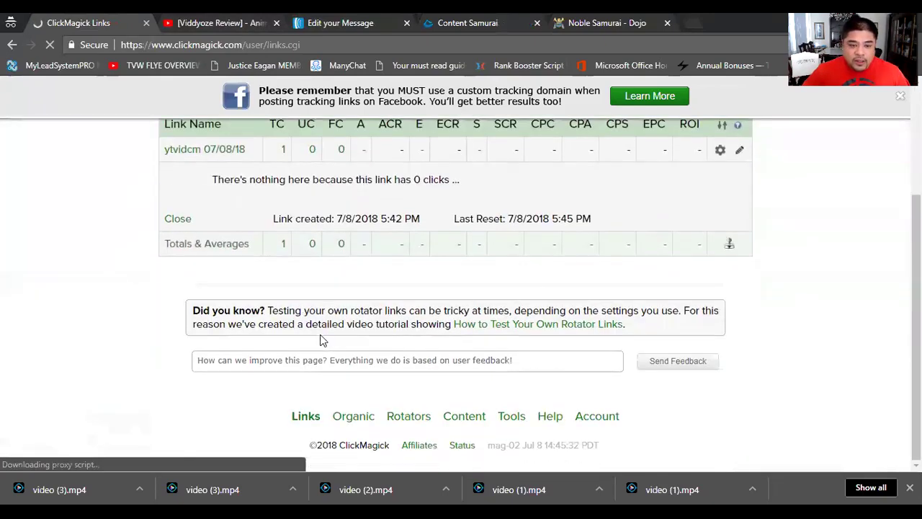
scroll(374, 319, "down", 12)
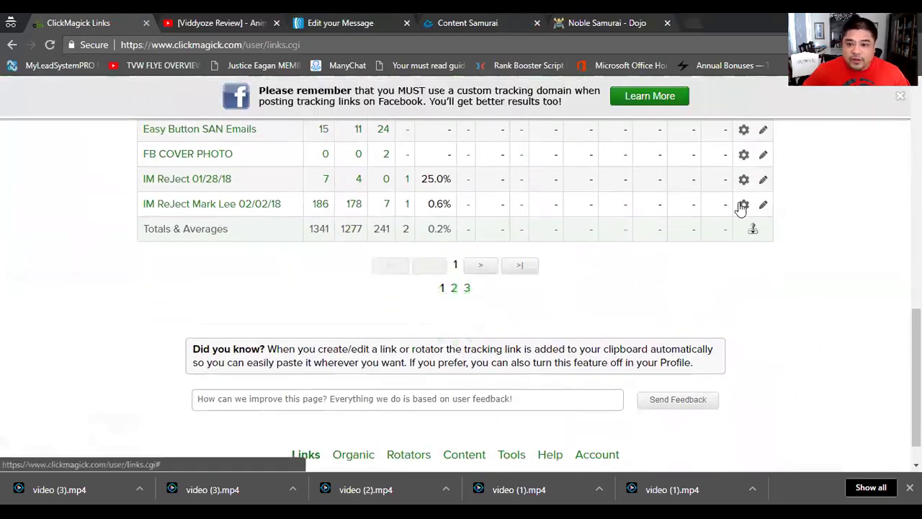
left_click(743, 204)
left_click(763, 300)
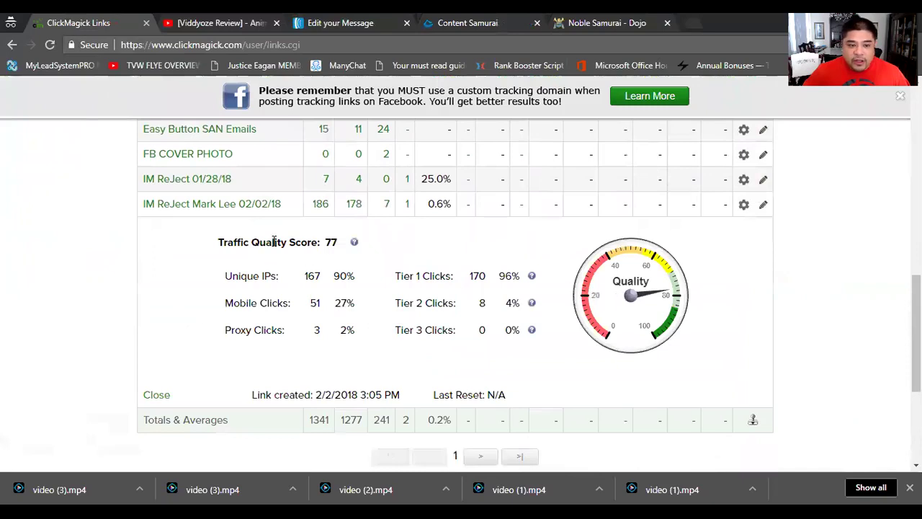
left_click_drag(216, 242, 697, 335)
left_click(710, 331)
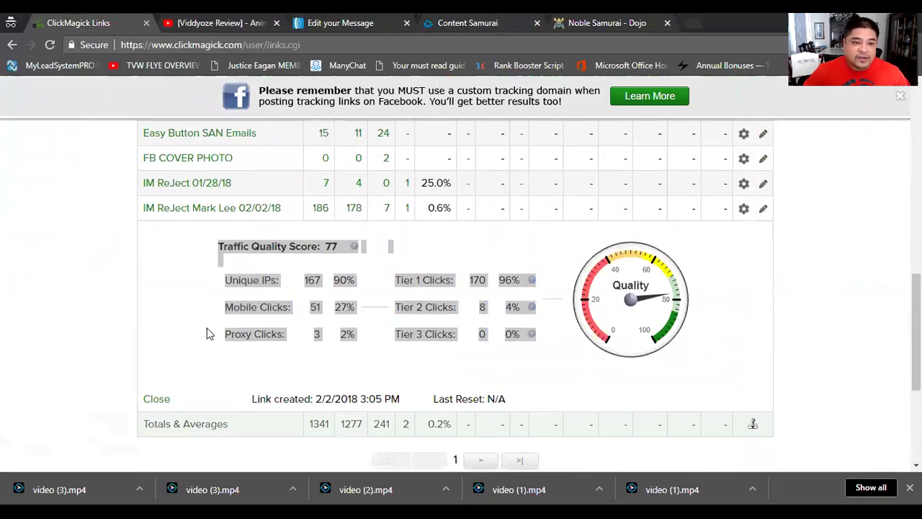
scroll(207, 328, "up", 3)
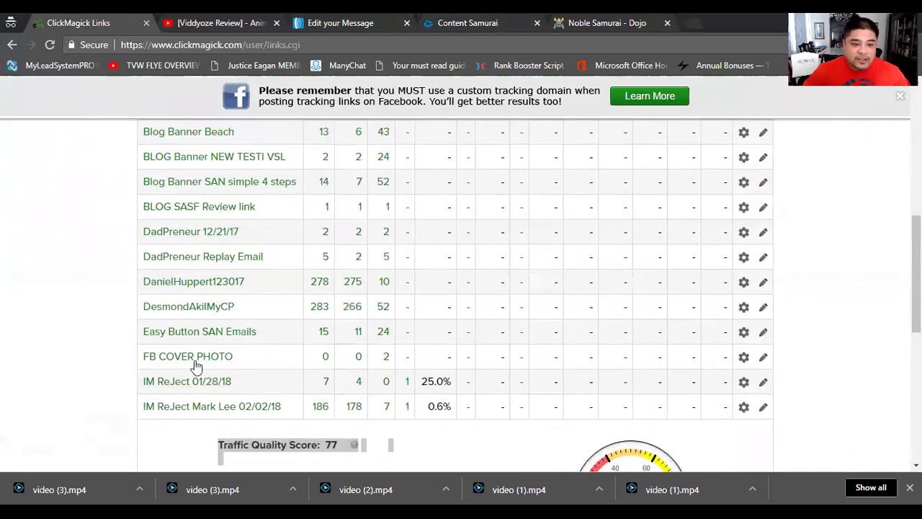
scroll(196, 205, "down", 2)
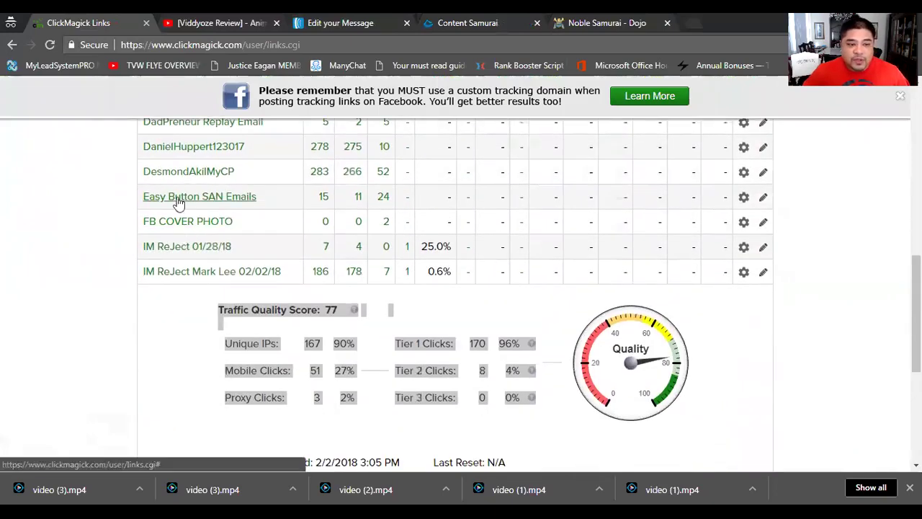
scroll(322, 288, "down", 3)
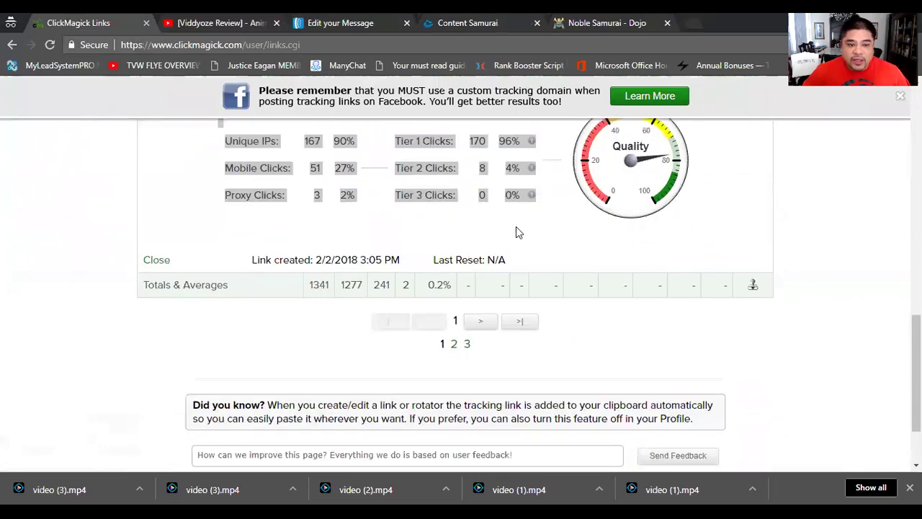
scroll(533, 232, "up", 1)
left_click(468, 291)
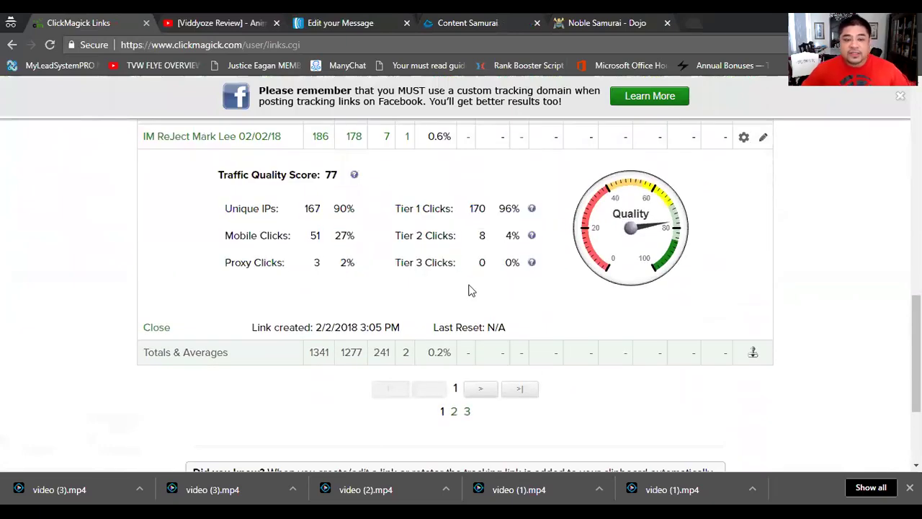